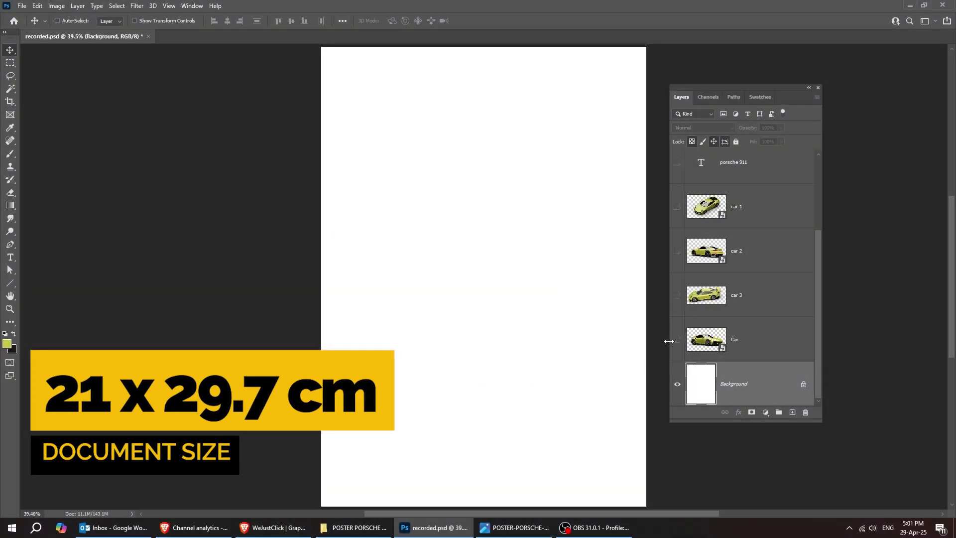
- Show the yellow-green Car layer on the white A4 canvas, then select the Background layer
left_click(677, 340)
left_click(749, 342)
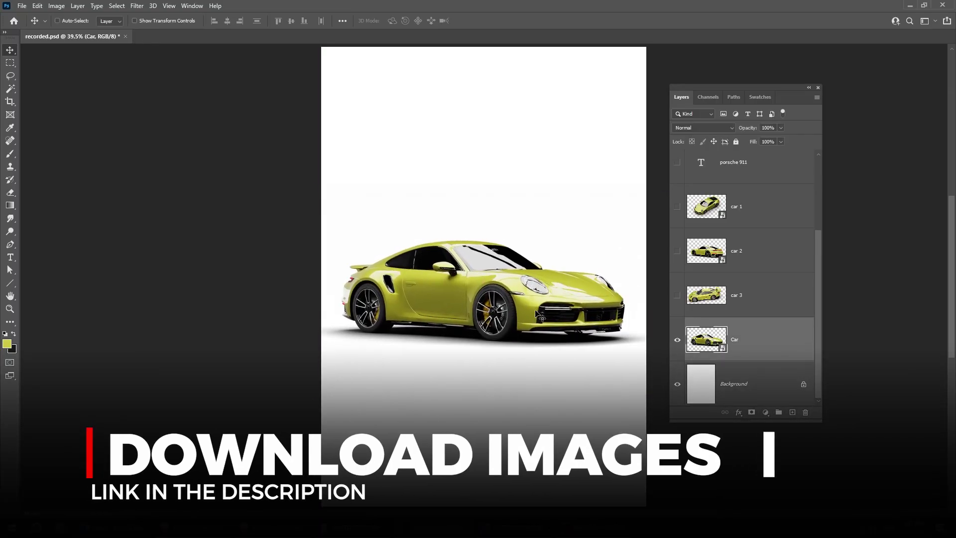
left_click(733, 392)
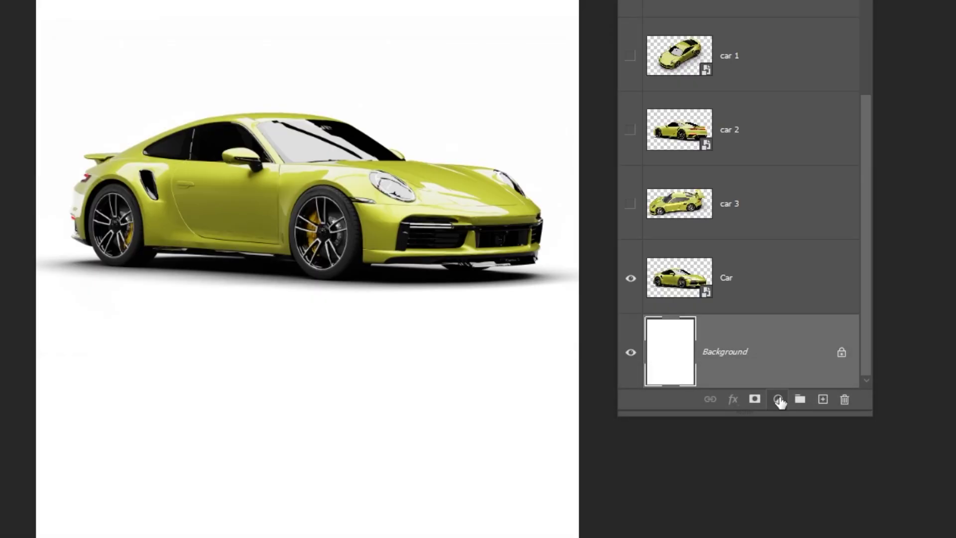
- Add a Solid Color fill layer in yellow-green #cbc740 behind the car
left_click(778, 399)
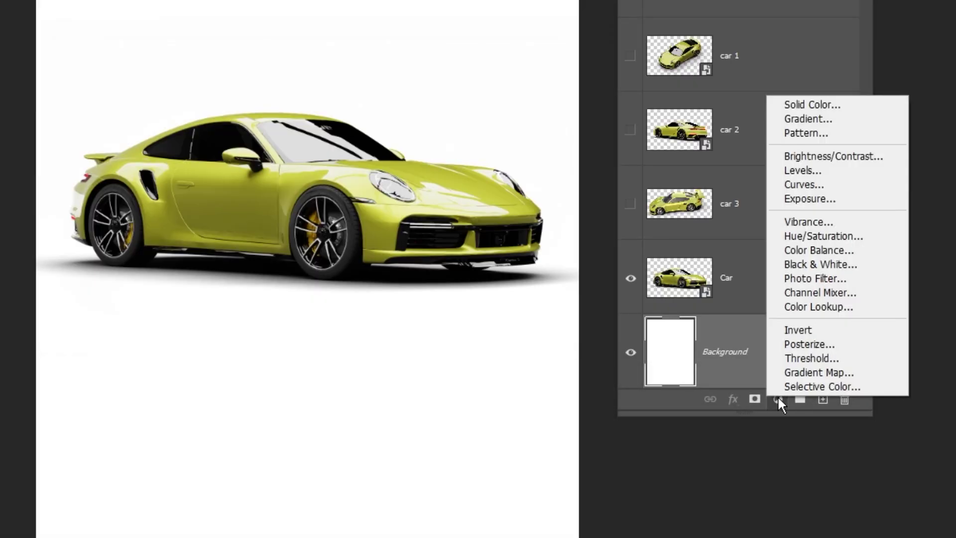
left_click(800, 105)
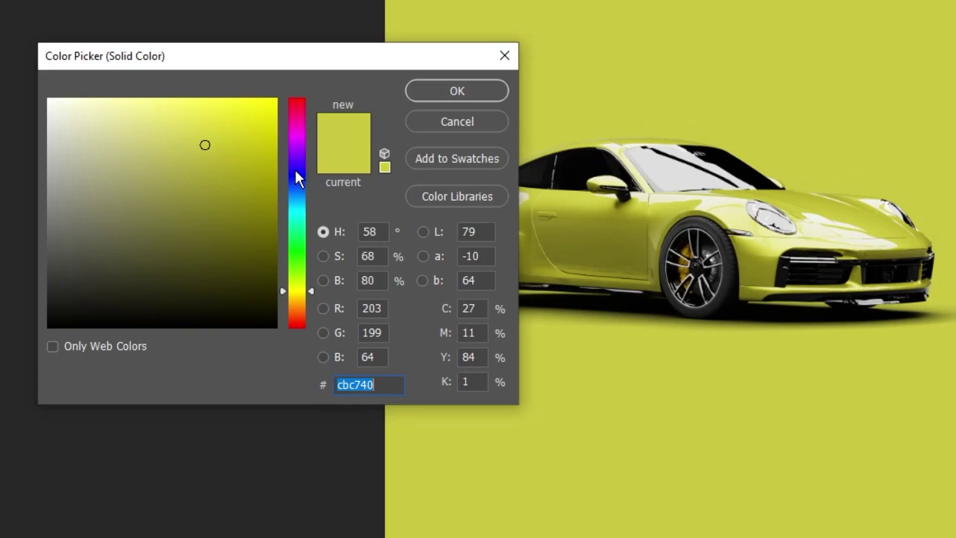
left_click_drag(280, 67, 297, 49)
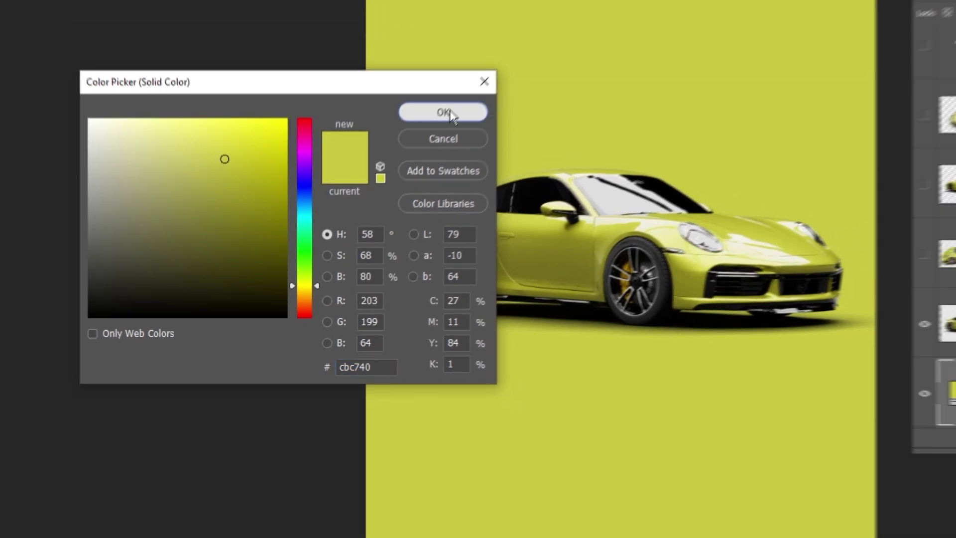
left_click(474, 73)
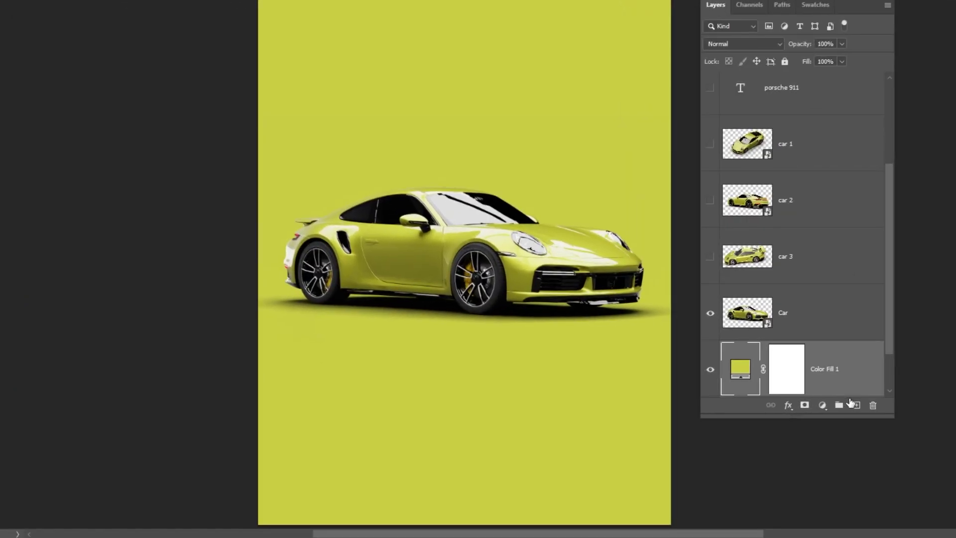
- Add a new empty layer and set the foreground to a lighter yellow sampled from the canvas
left_click(856, 406)
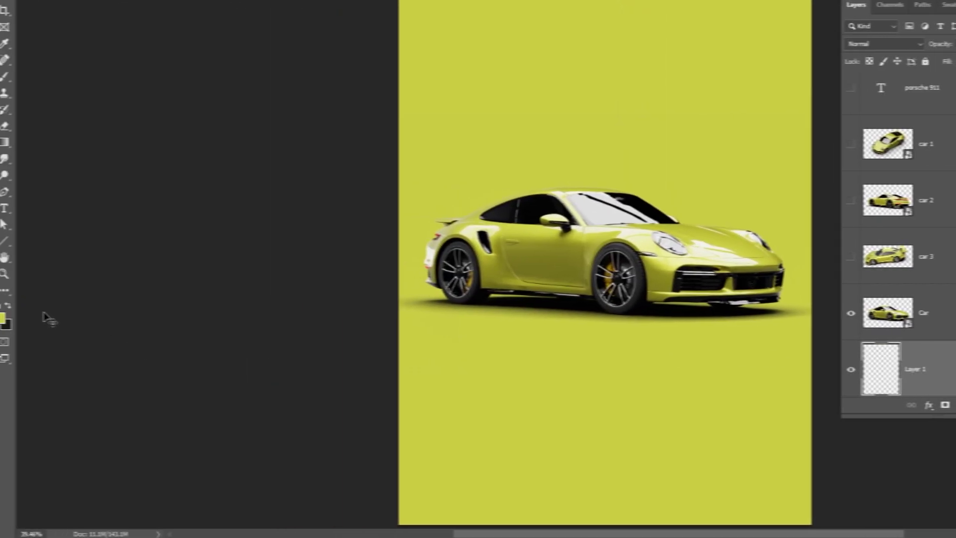
left_click(11, 319)
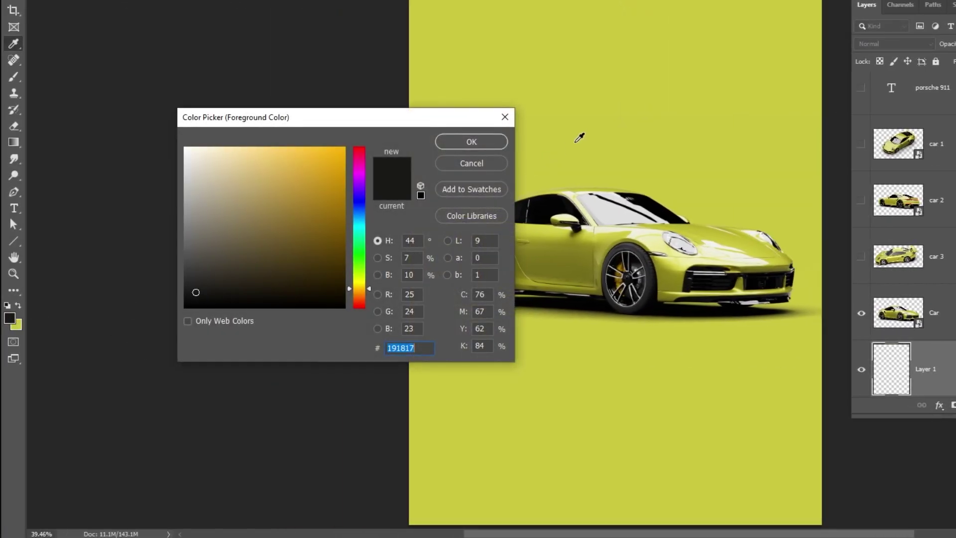
left_click(561, 145)
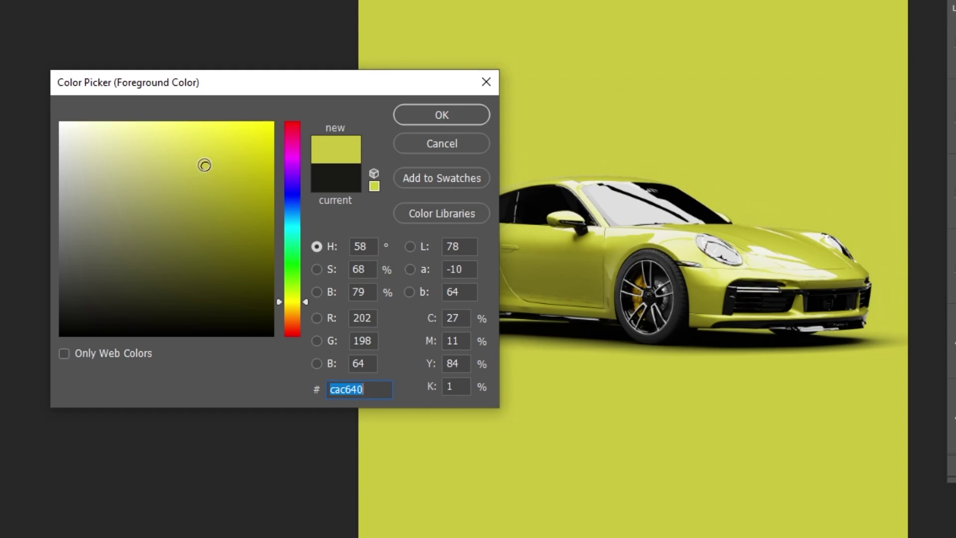
left_click(179, 155)
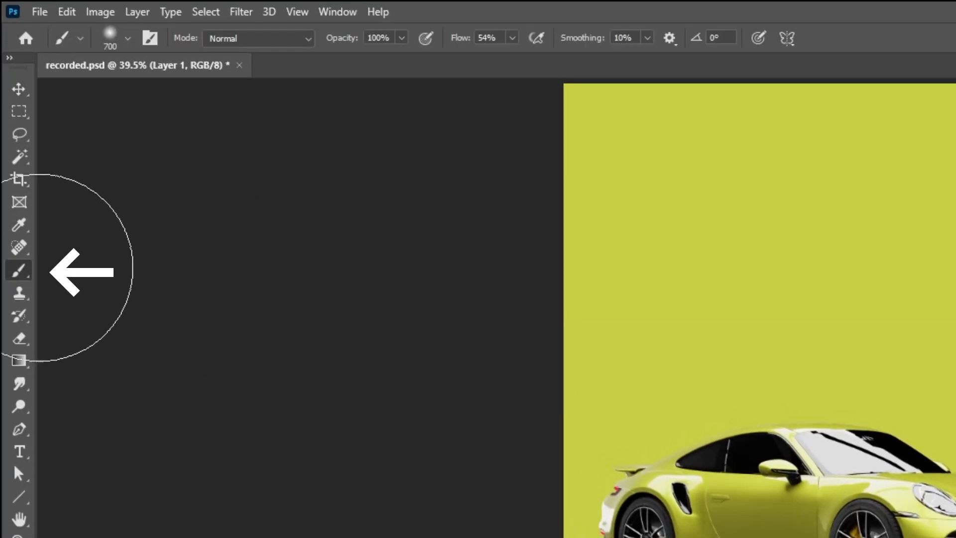
- Paint a soft pale-yellow glow below the car with the Soft Round brush at 54% flow
left_click(128, 38)
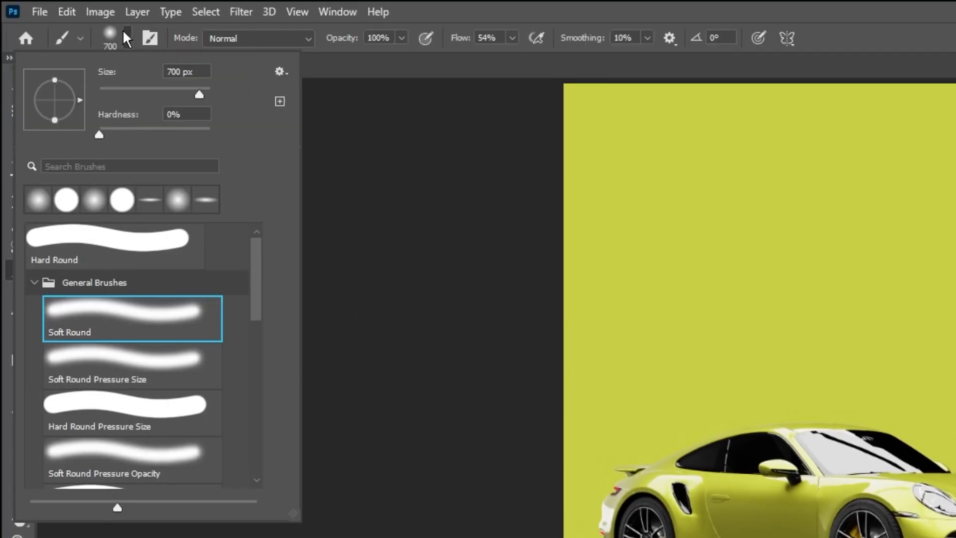
left_click(128, 38)
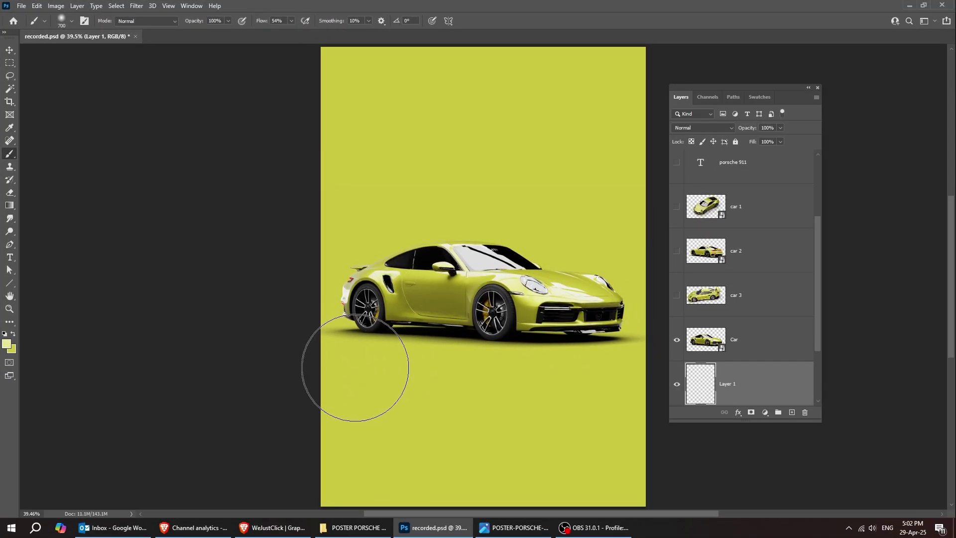
mouse_move(355, 367)
left_mouse_down()
mouse_move(429, 337)
mouse_move(378, 351)
mouse_move(538, 263)
mouse_move(494, 278)
mouse_move(568, 223)
mouse_move(427, 318)
mouse_move(476, 264)
mouse_move(386, 309)
mouse_move(449, 310)
left_mouse_up()
key("bracketright")
key("bracketright")
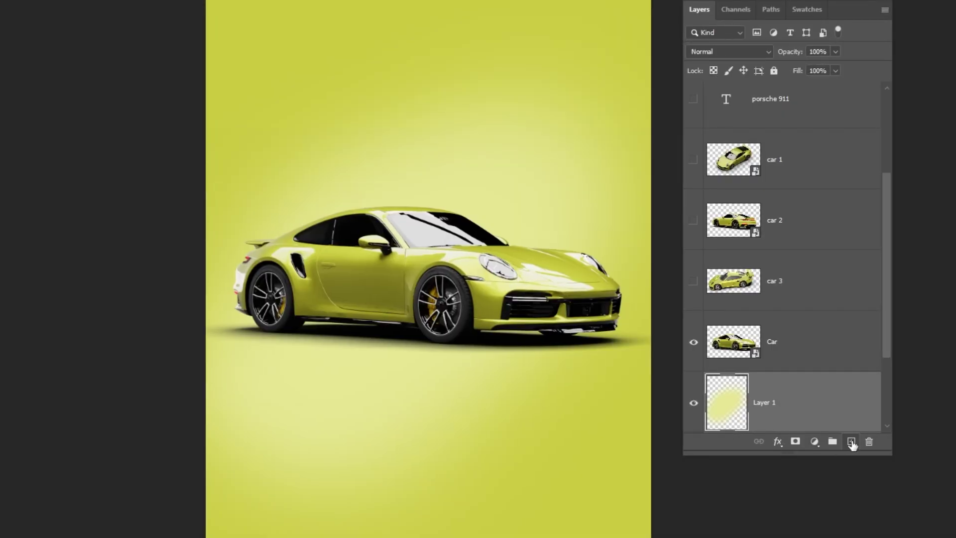
- On Layer 2, paint a brighter glow around the car in pale cream #f7f6c4
scroll(842, 403, "down", 3)
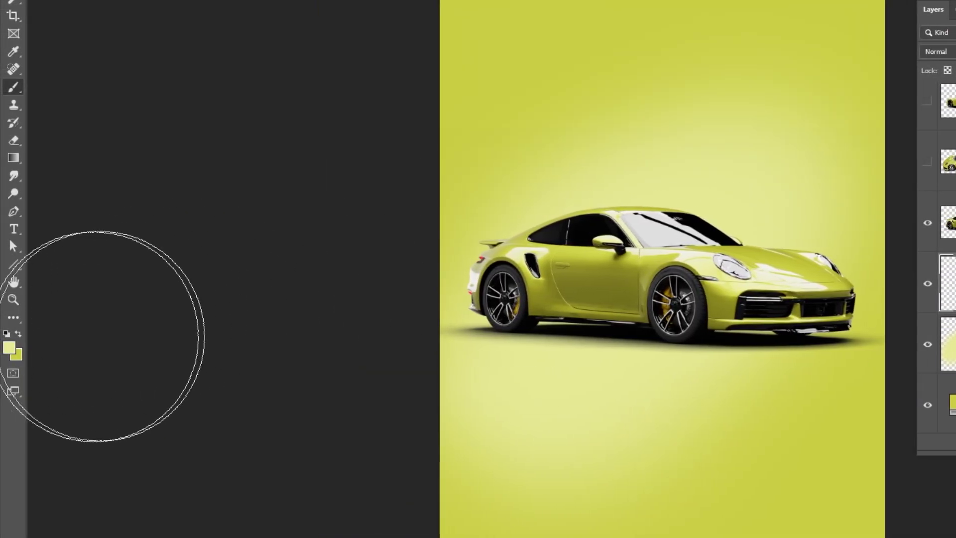
left_click(9, 348)
left_click(232, 168)
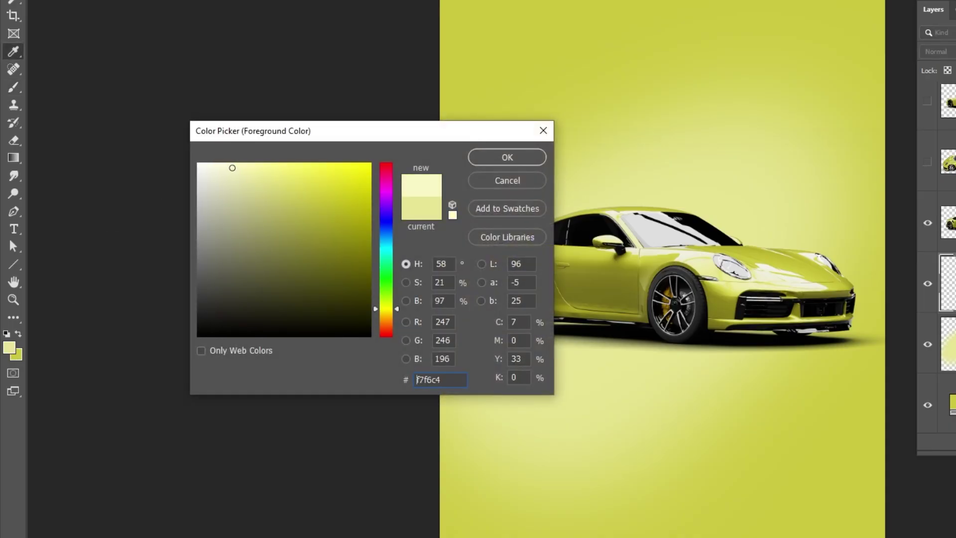
left_click(508, 157)
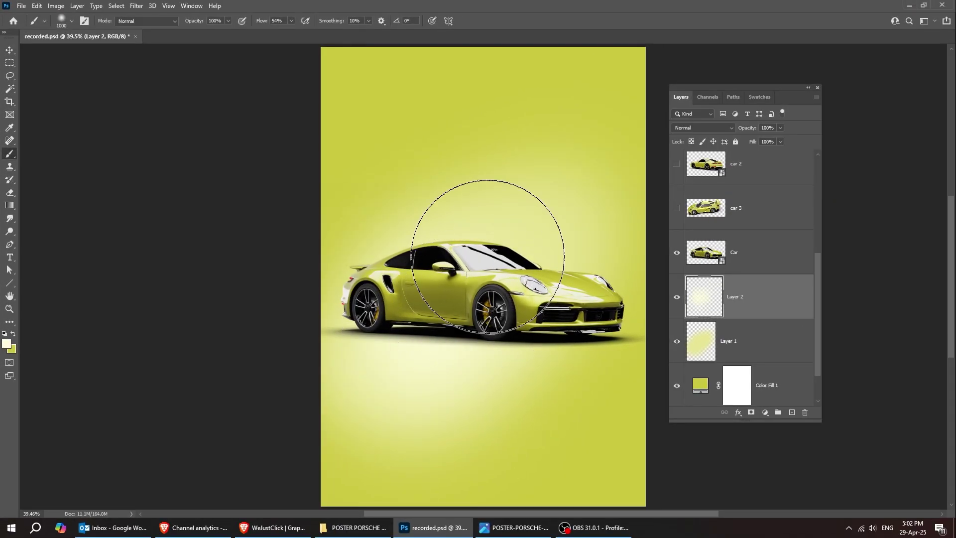
mouse_move(487, 258)
left_mouse_down()
mouse_move(452, 255)
mouse_move(410, 271)
mouse_move(413, 285)
mouse_move(537, 303)
mouse_move(503, 327)
left_mouse_up()
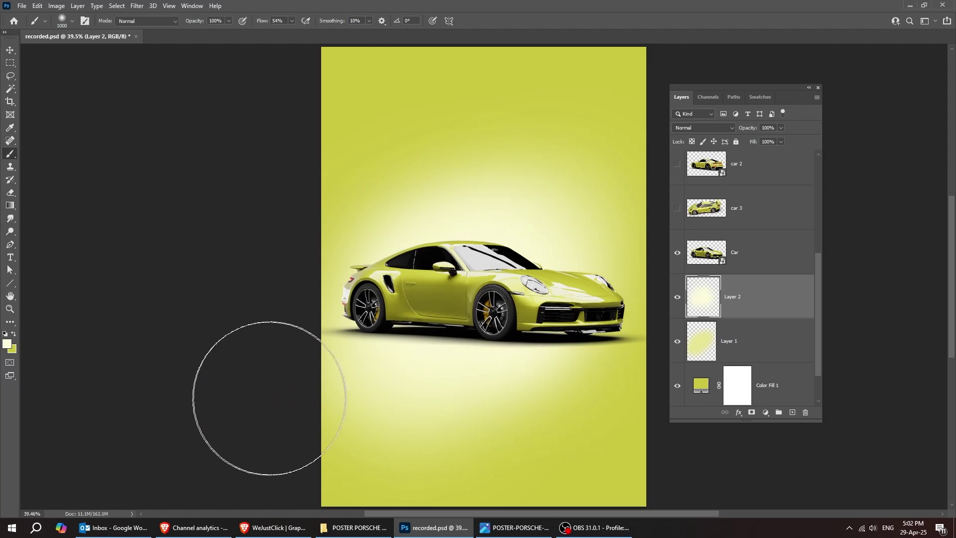
left_click(10, 51)
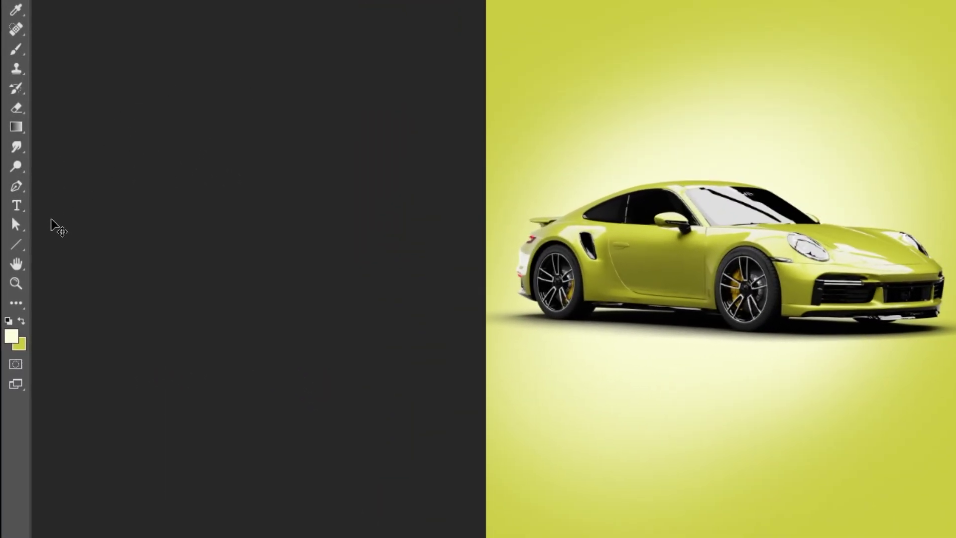
- Draw a tall rectangle over the car's front end with no outline
left_click(17, 244)
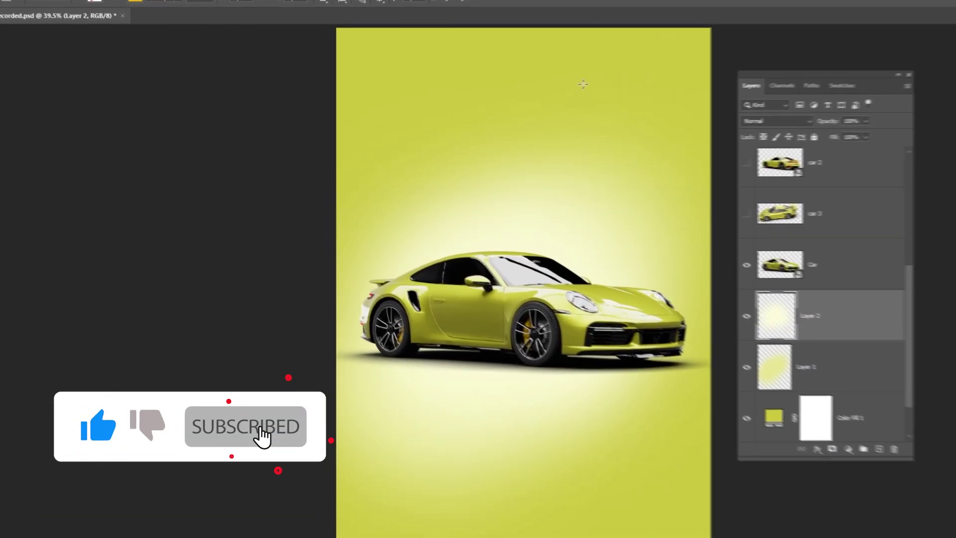
left_click_drag(532, 96, 551, 166)
left_click_drag(677, 163, 767, 368)
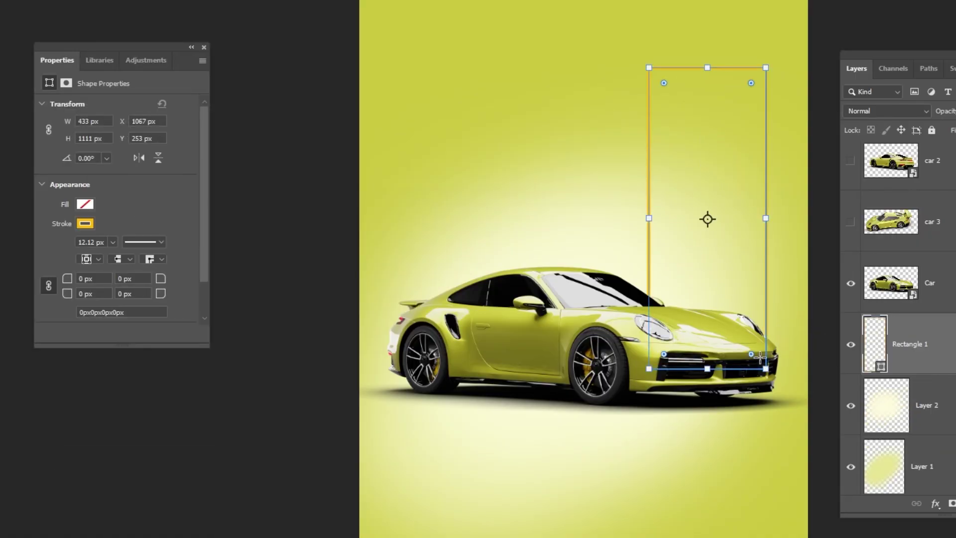
left_click(87, 224)
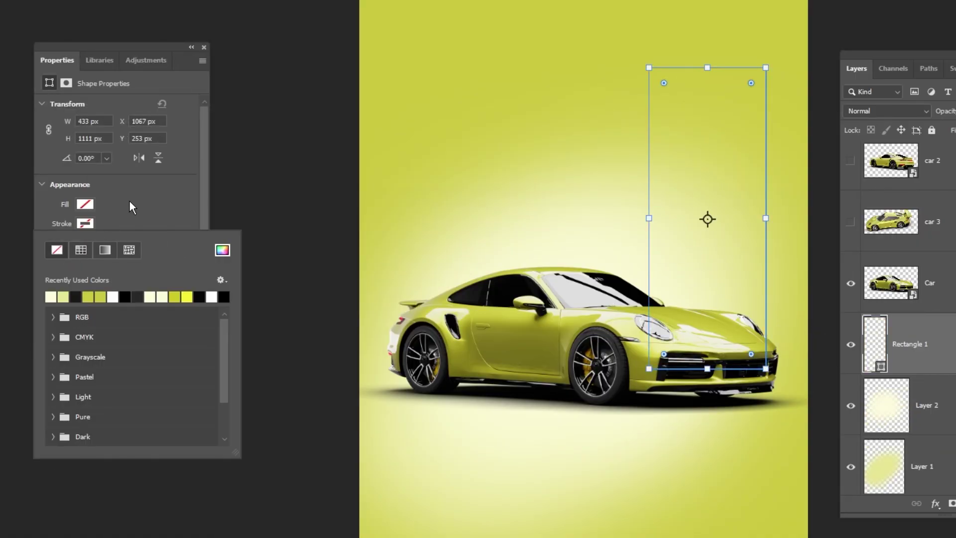
left_click(91, 201)
- Fill the rectangle with slightly lighter yellow-green d2ce51 and shift it up slightly
left_click(86, 204)
left_click(88, 277)
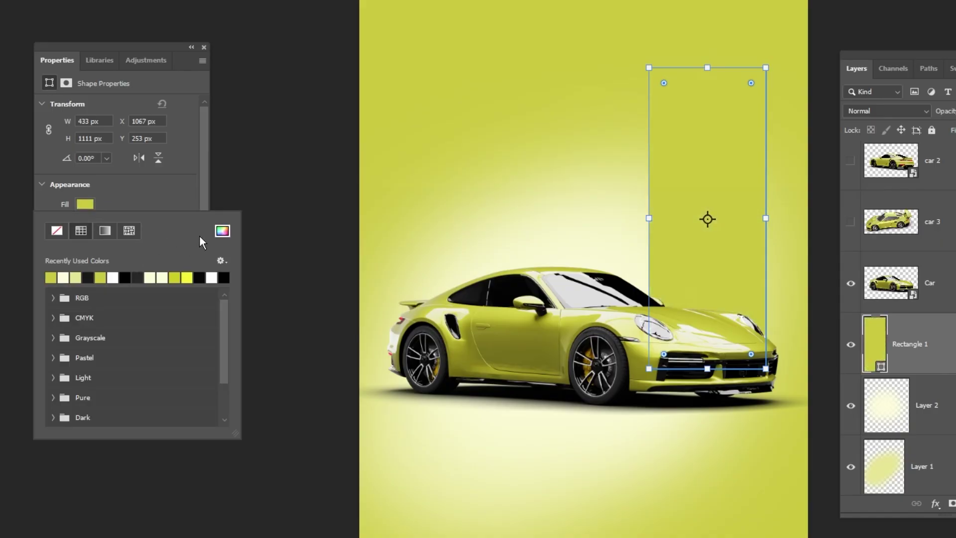
left_click(228, 229)
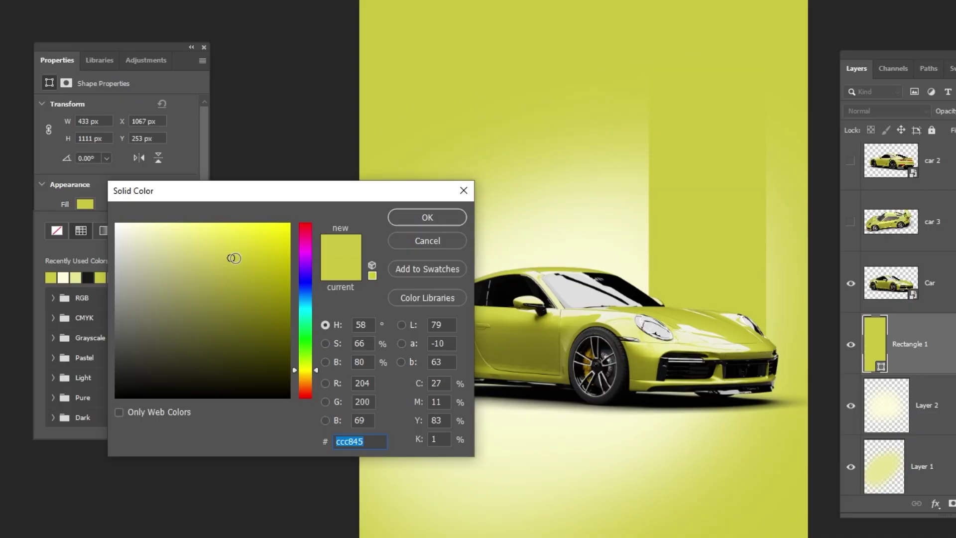
mouse_move(234, 258)
left_mouse_down()
mouse_move(191, 240)
mouse_move(200, 248)
left_mouse_up()
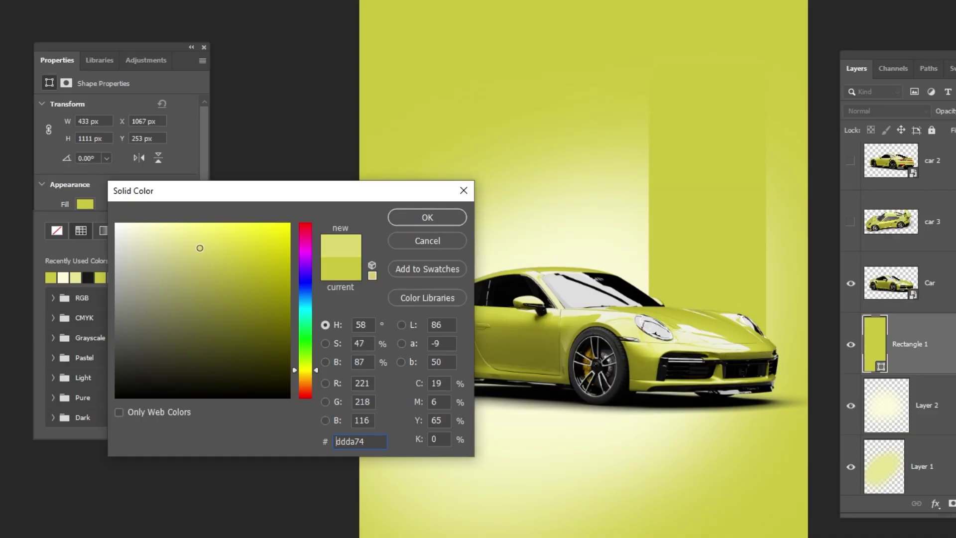
left_click(415, 219)
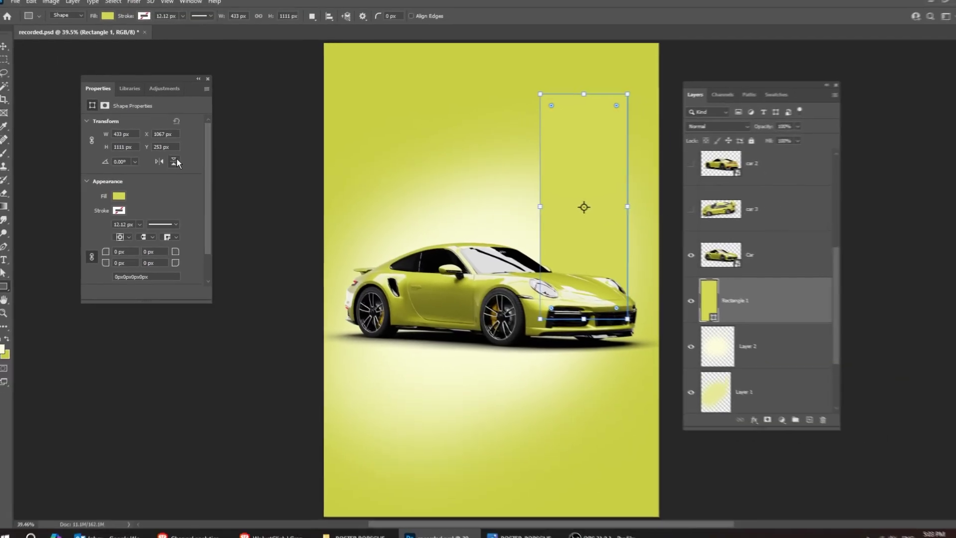
left_click(208, 79)
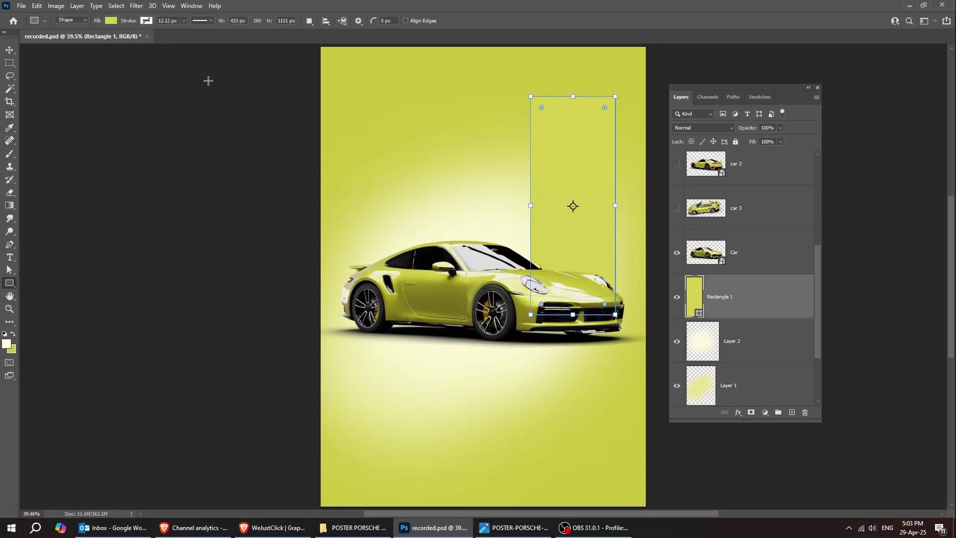
left_click(11, 50)
left_click_drag(554, 229, 557, 204)
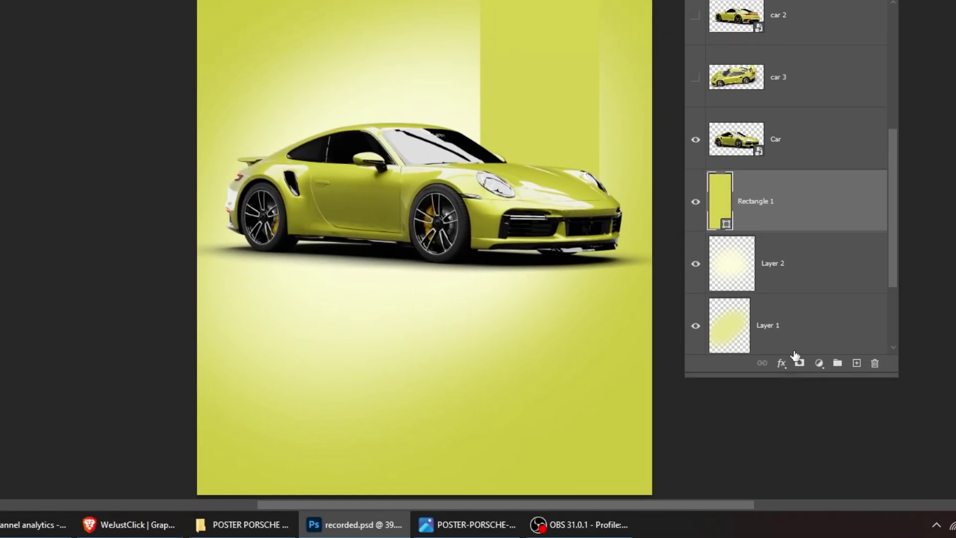
- Add a 4 px pale yellow #e8e694 Stroke effect to Rectangle 1
left_click(782, 364)
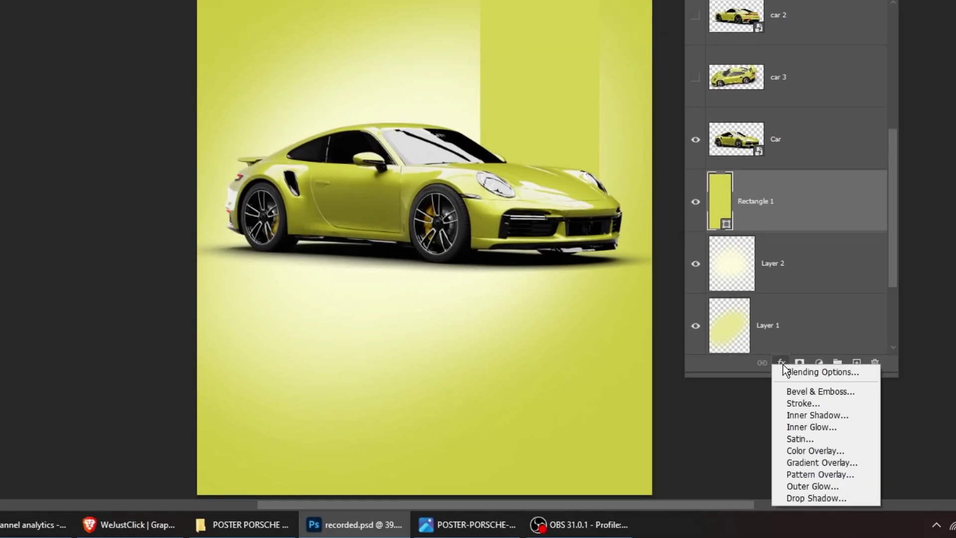
left_click(803, 404)
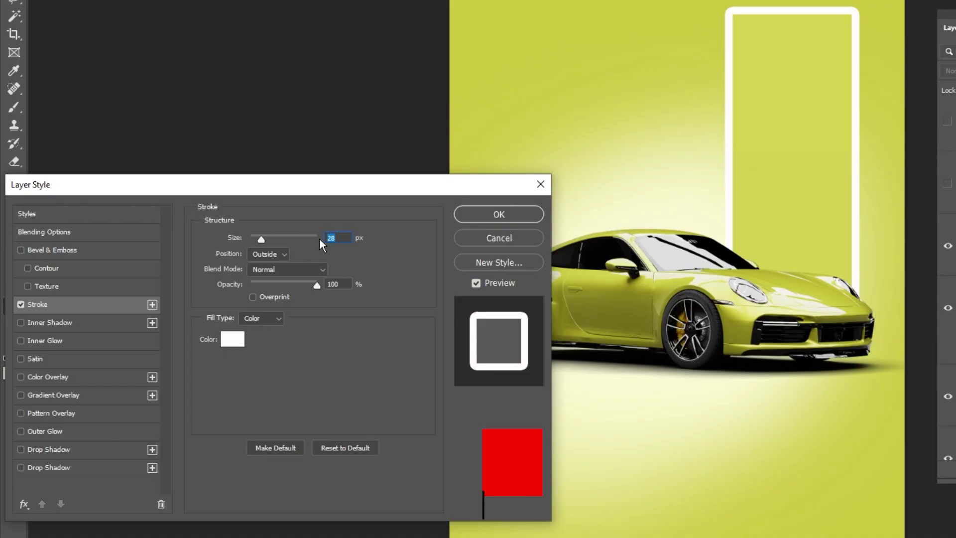
type("5")
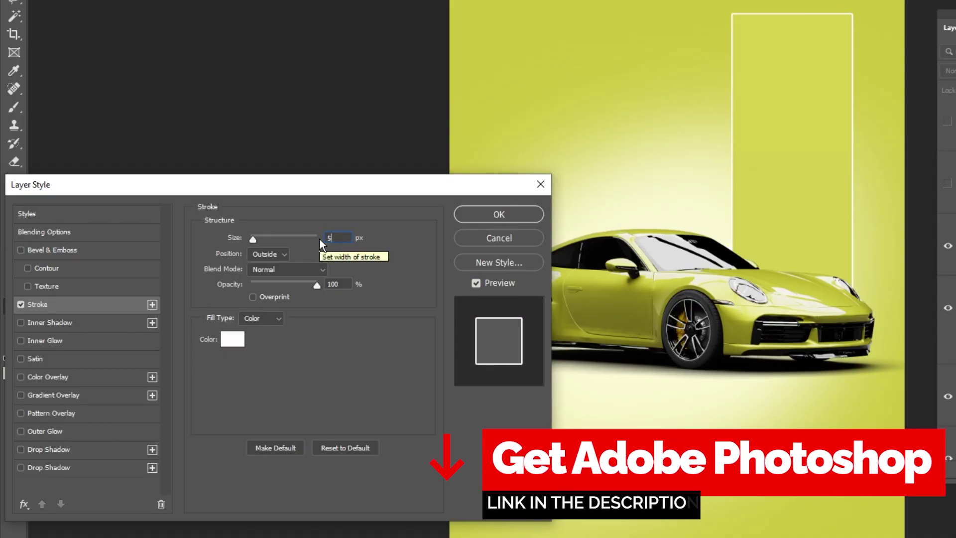
left_click(233, 338)
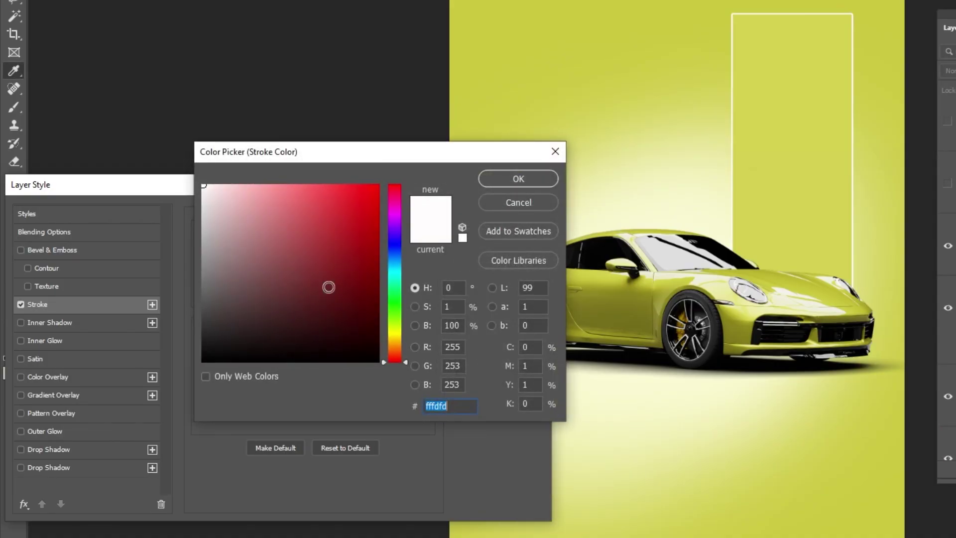
left_click(537, 88)
left_click_drag(297, 243, 266, 200)
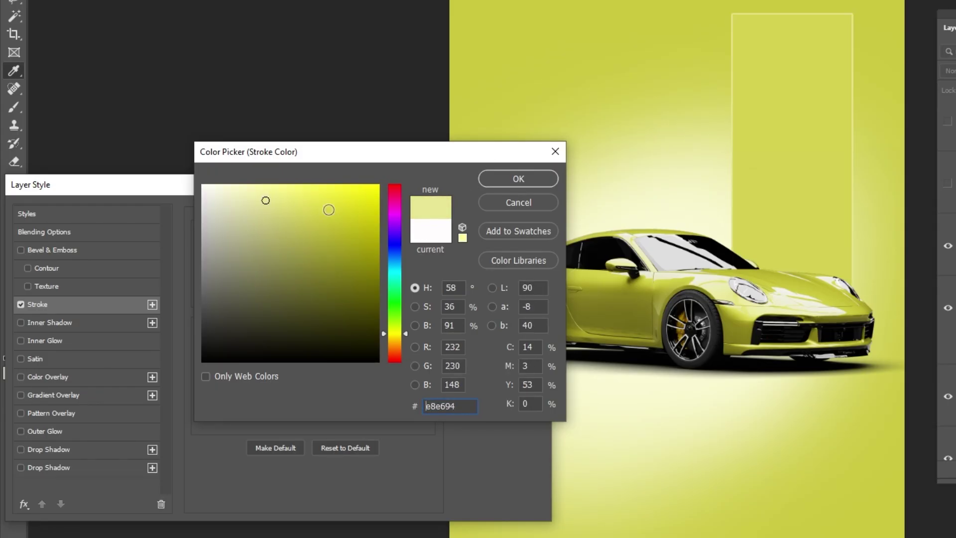
left_click(498, 178)
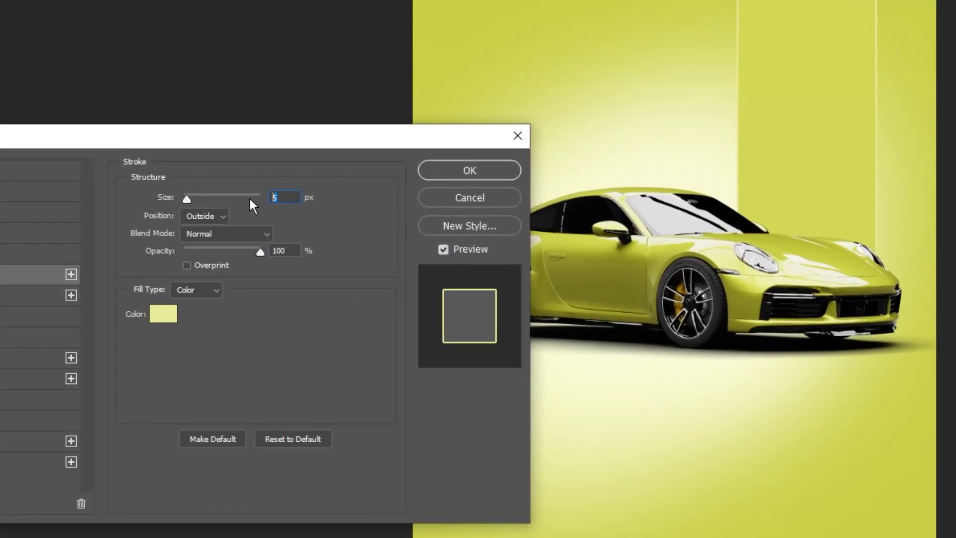
type("4")
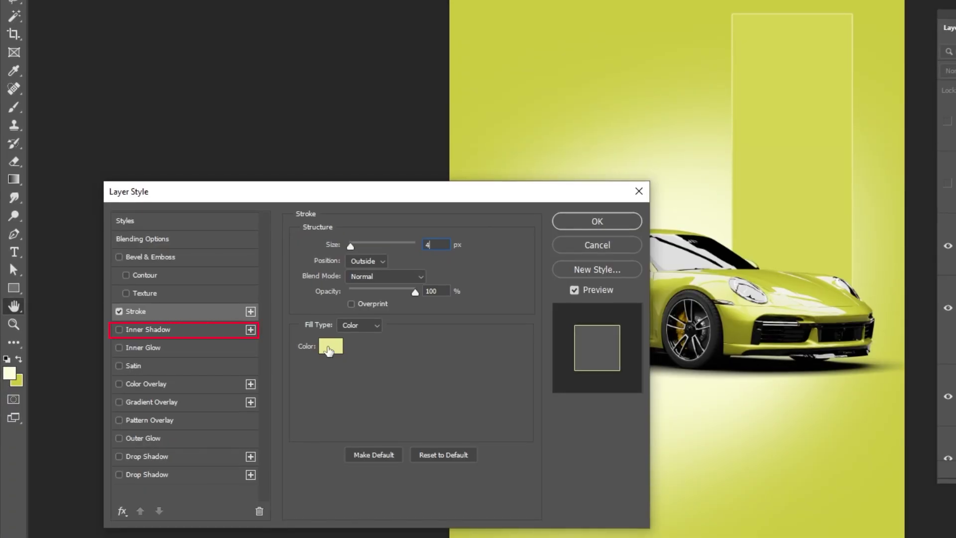
- Add a dark olive #35340b inner shadow (-82°, 31 px distance, 73 px size) and apply the effects
left_click(256, 348)
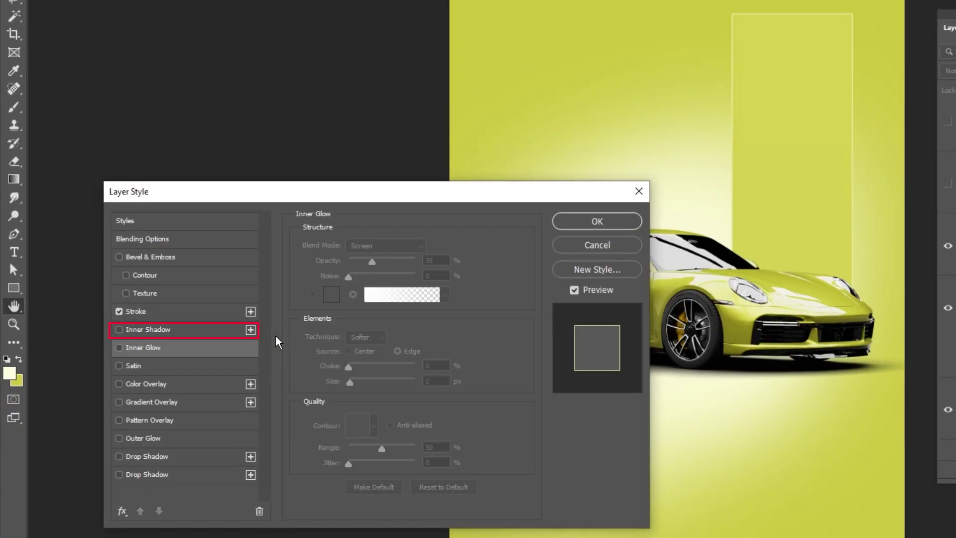
left_click(164, 330)
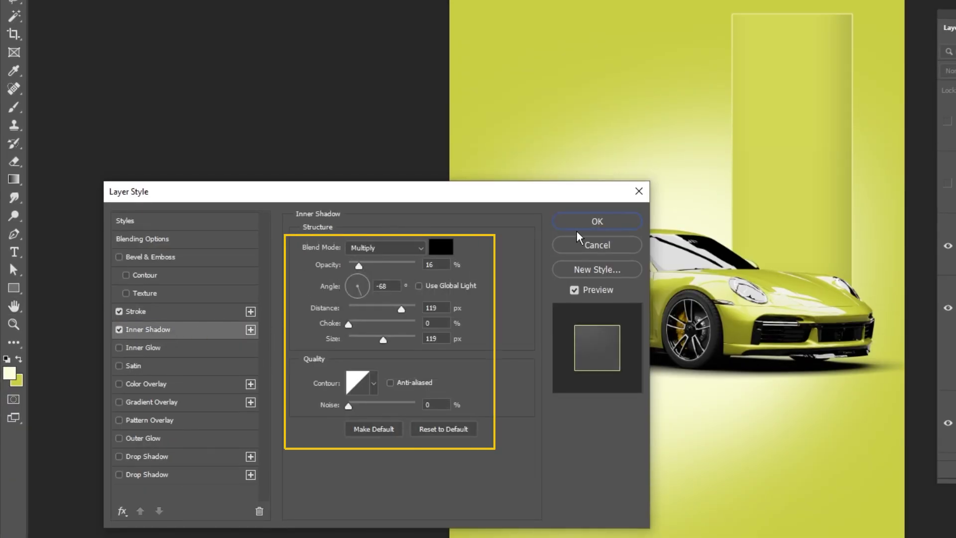
left_click_drag(776, 184, 783, 206)
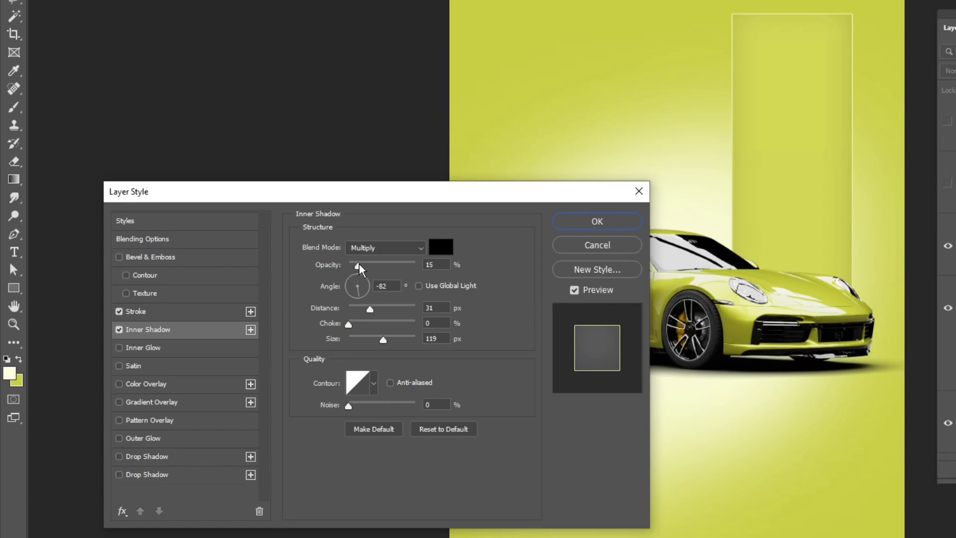
left_click(440, 247)
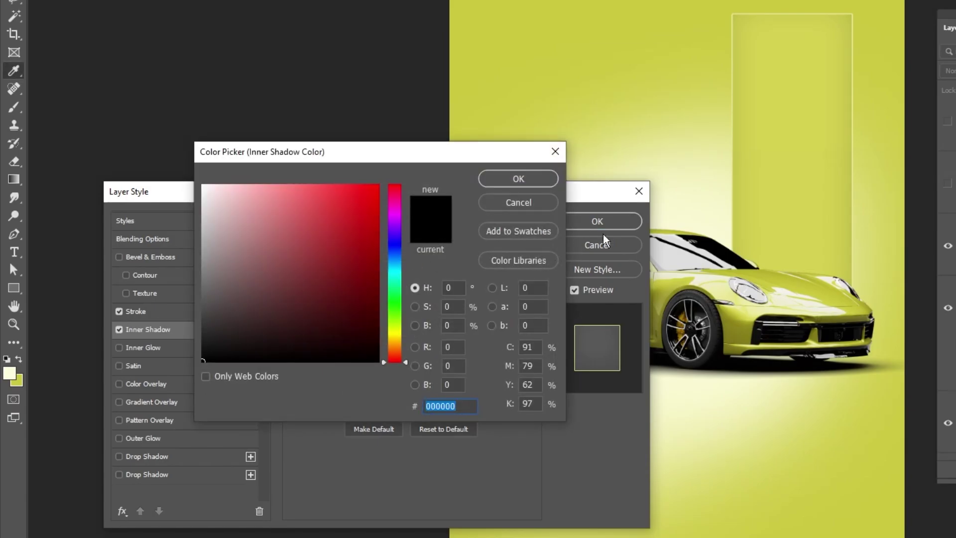
left_click_drag(735, 205, 615, 64)
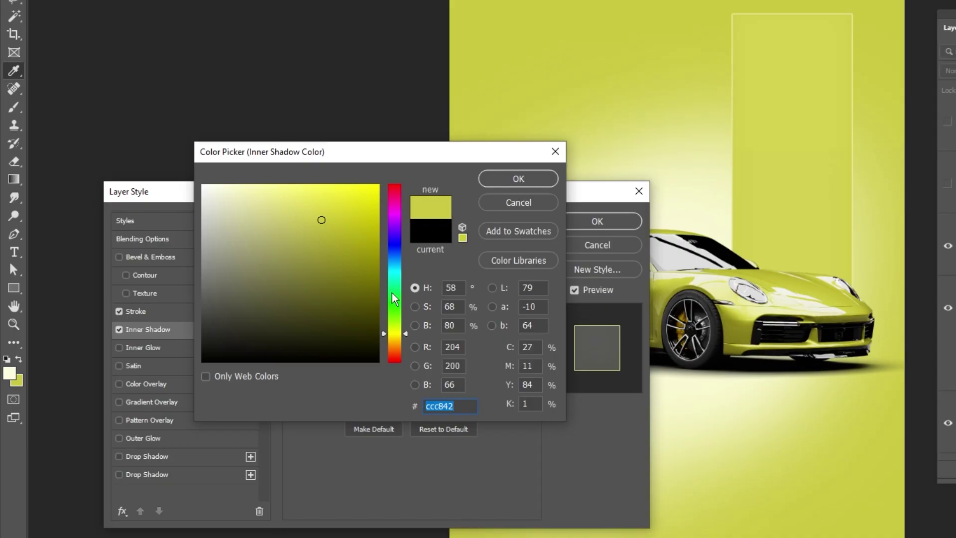
left_click(343, 325)
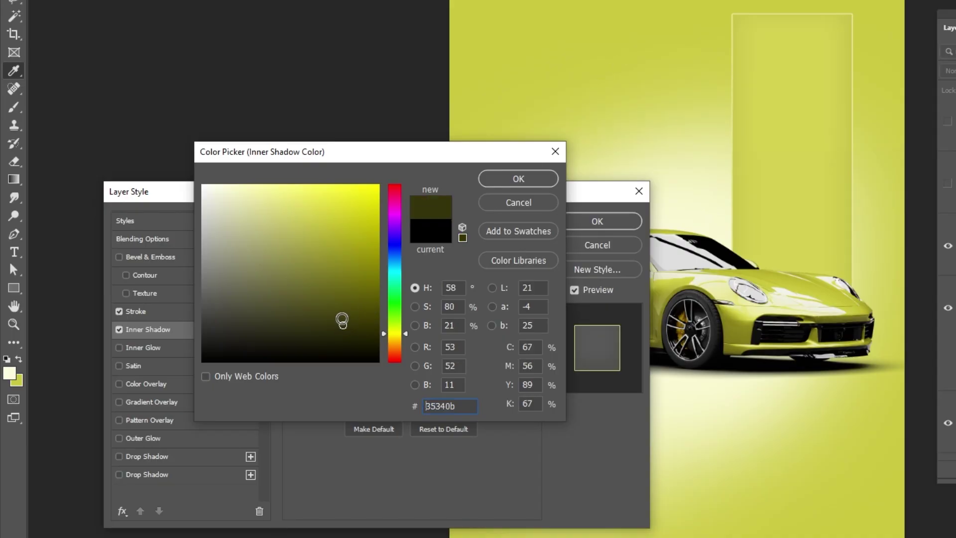
left_click(488, 184)
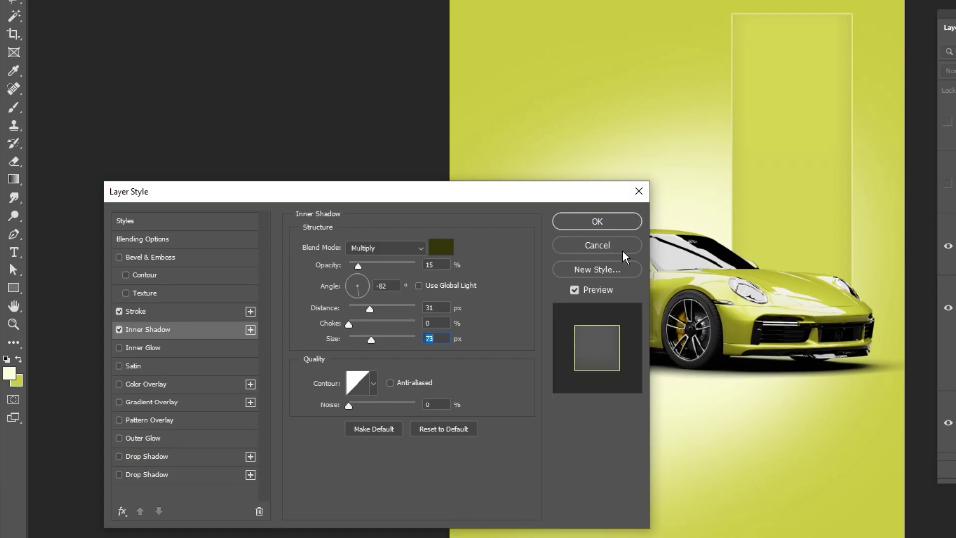
left_click(613, 220)
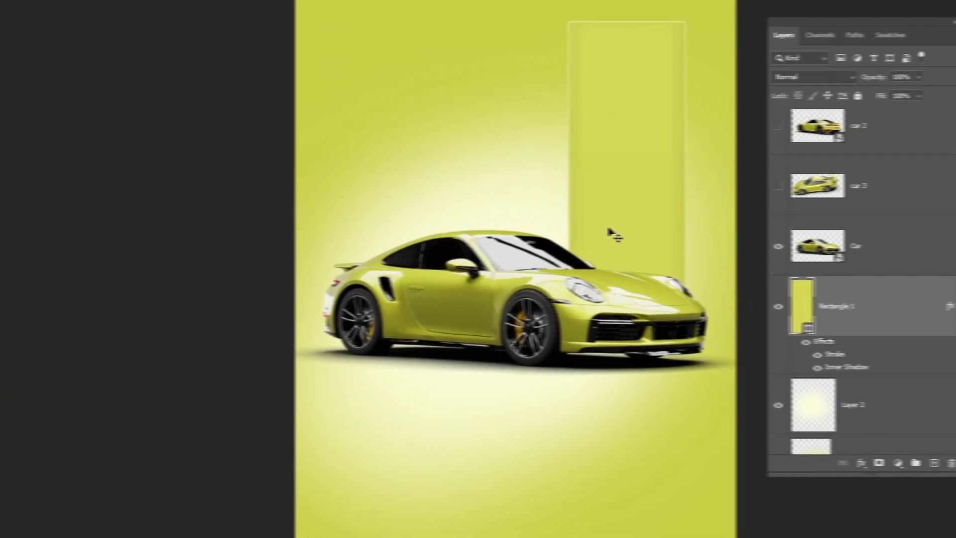
- Raise Rectangle 1 and duplicate it leftward twice into three staggered bars
left_click_drag(616, 228, 618, 217)
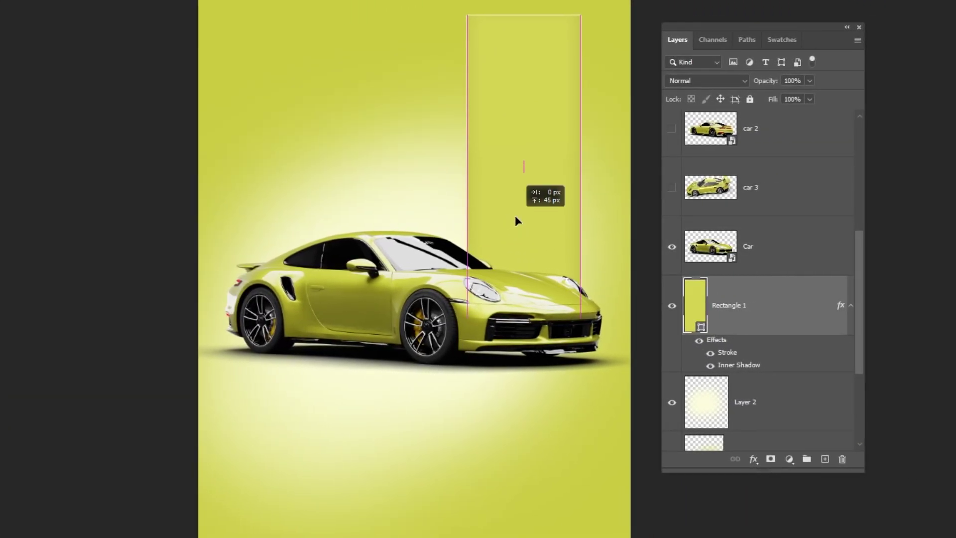
left_click_drag(509, 230, 271, 207)
left_click(850, 306)
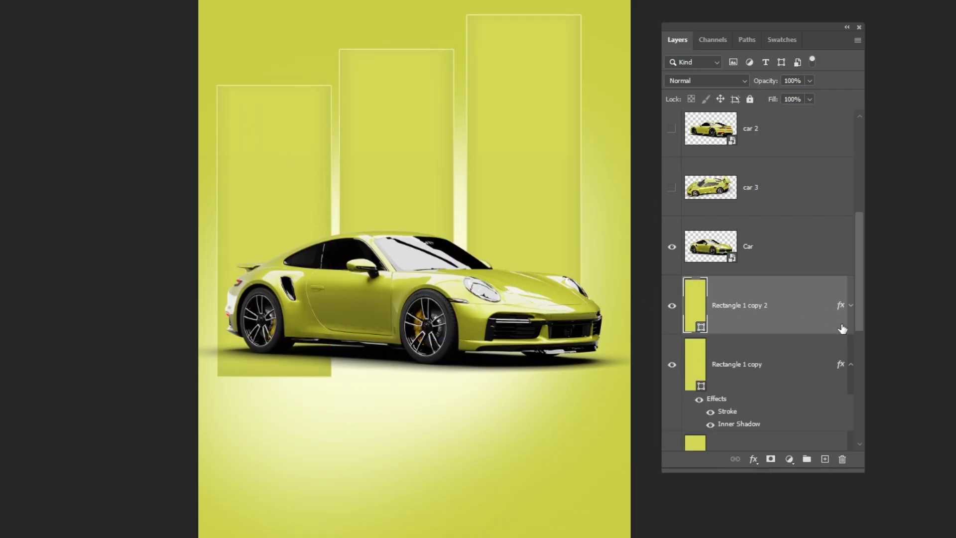
left_click(850, 368)
- Distribute the three bars' horizontal centers, scale them down together, and move them lower
left_click(807, 414)
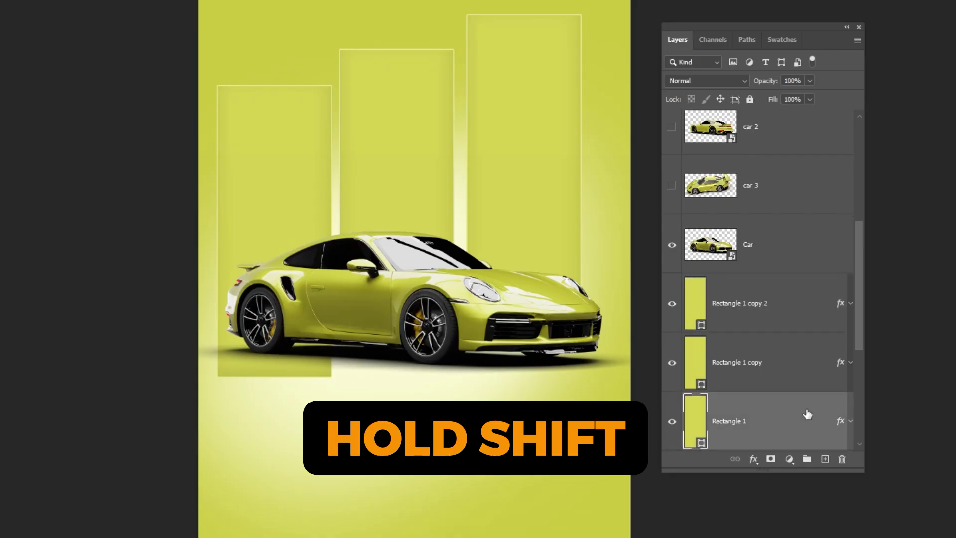
left_click(789, 319, "shift")
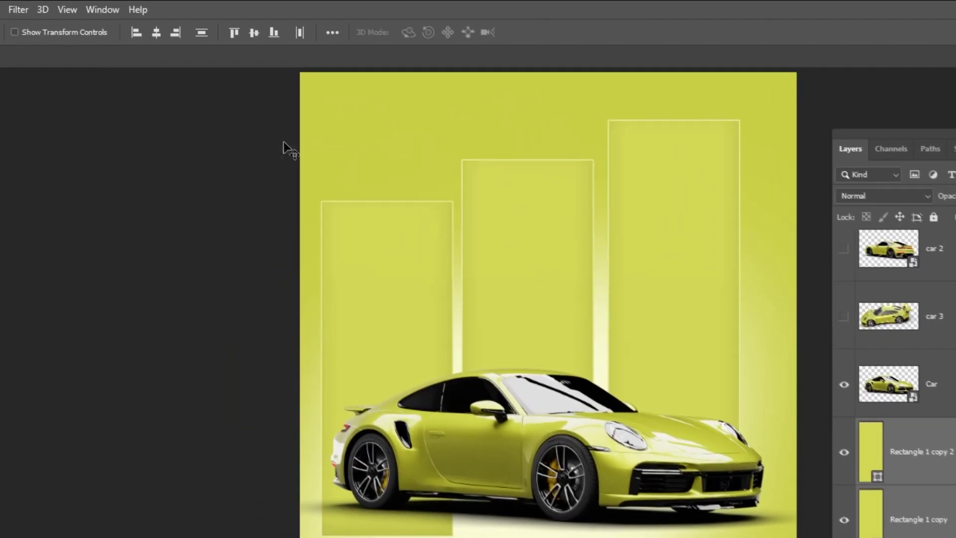
left_click(302, 34)
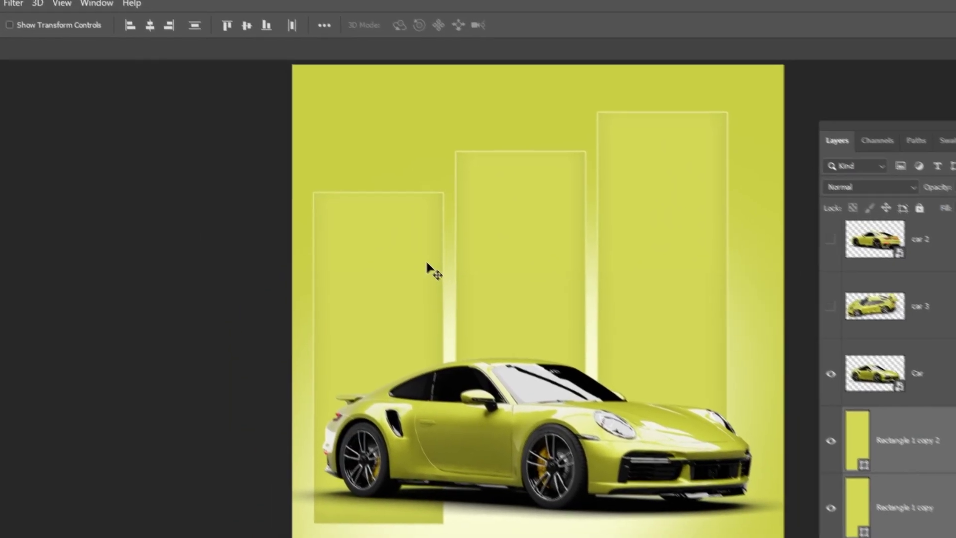
key("ctrl+t")
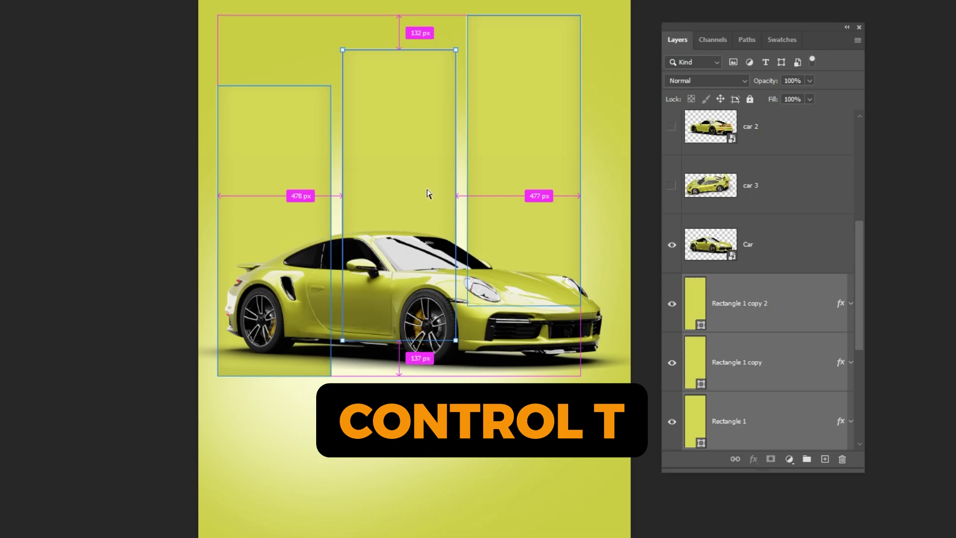
key("ctrl+t")
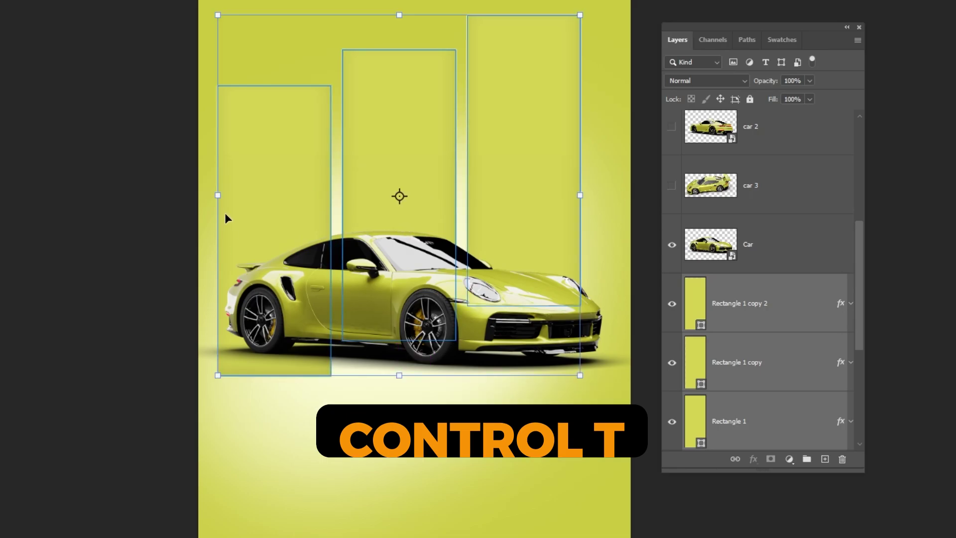
left_click_drag(218, 374, 250, 342)
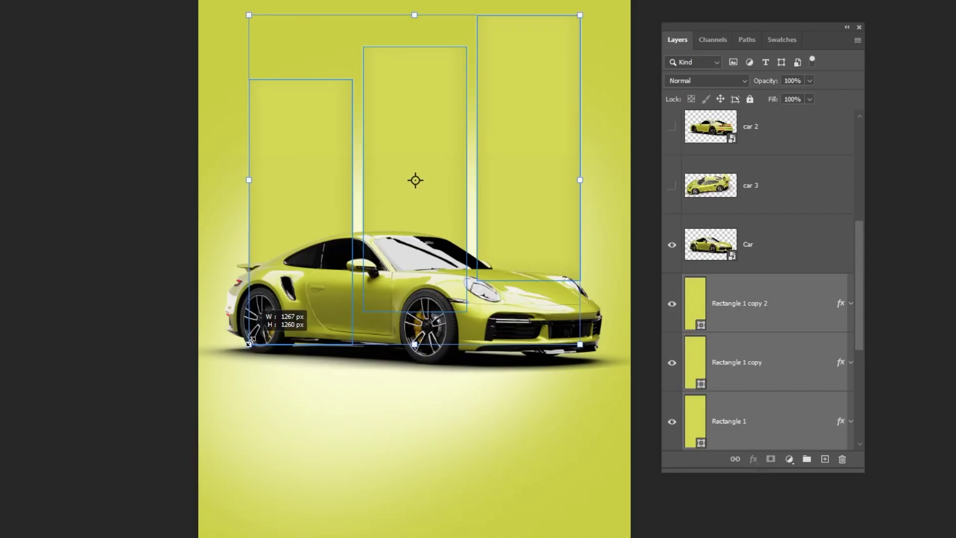
key("Return")
left_click_drag(539, 224, 540, 250)
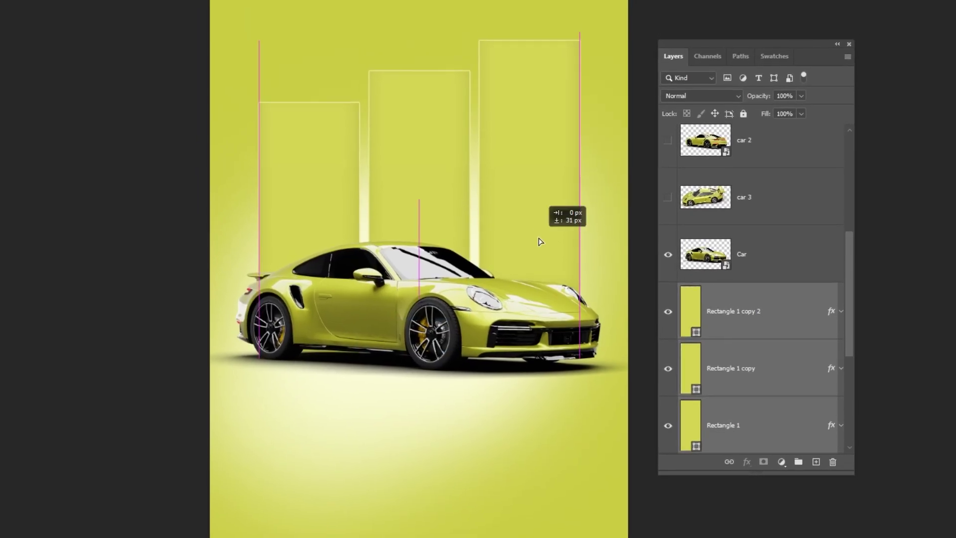
- Enlarge the Layers panel and rename the left, middle and remaining bar layers '1', '2' and '3'
left_click(727, 312)
left_click(668, 314)
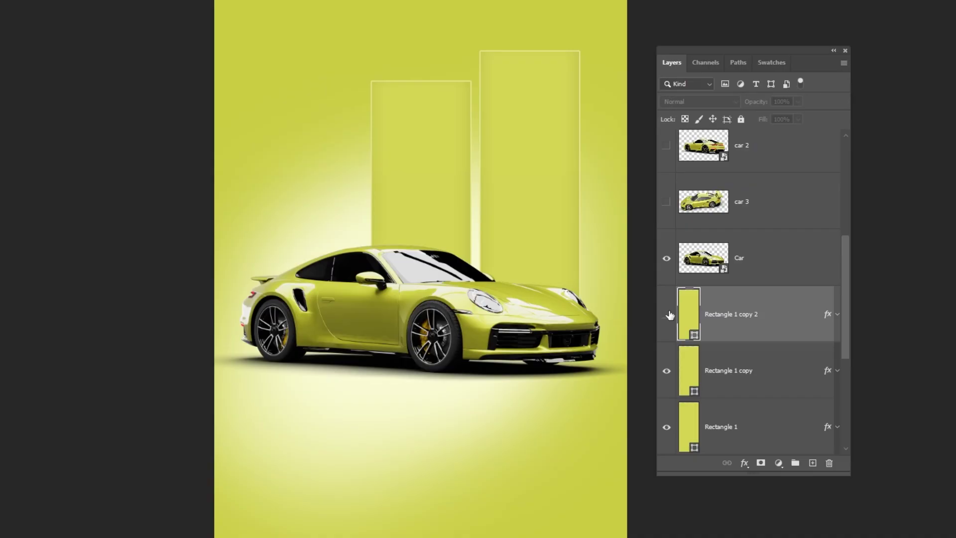
left_click(668, 315)
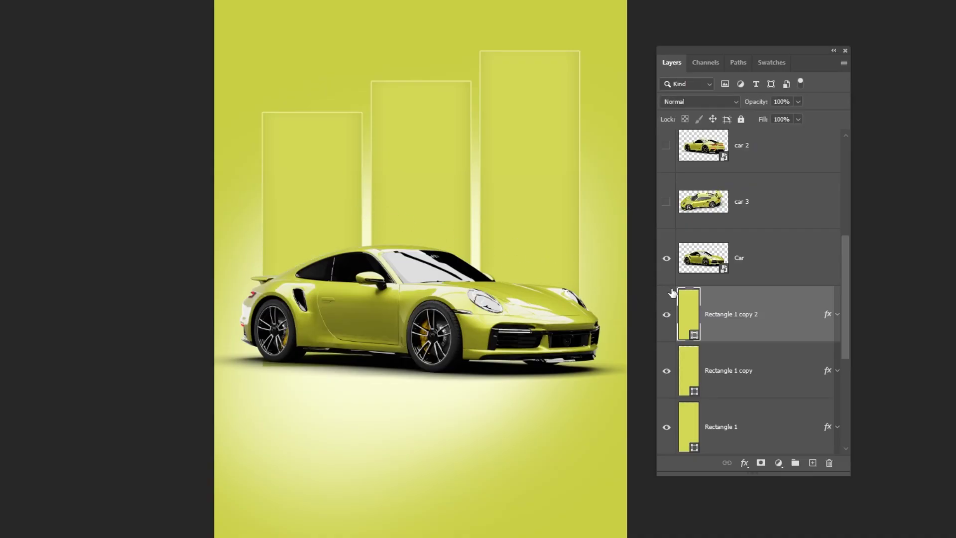
left_click_drag(777, 74, 816, 43)
left_click_drag(889, 438, 904, 503)
type("1")
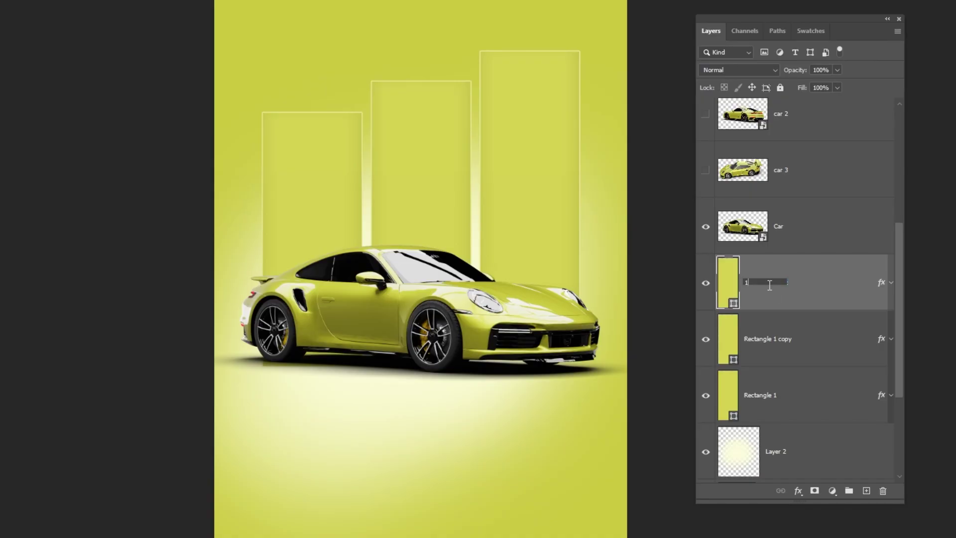
left_click(771, 337)
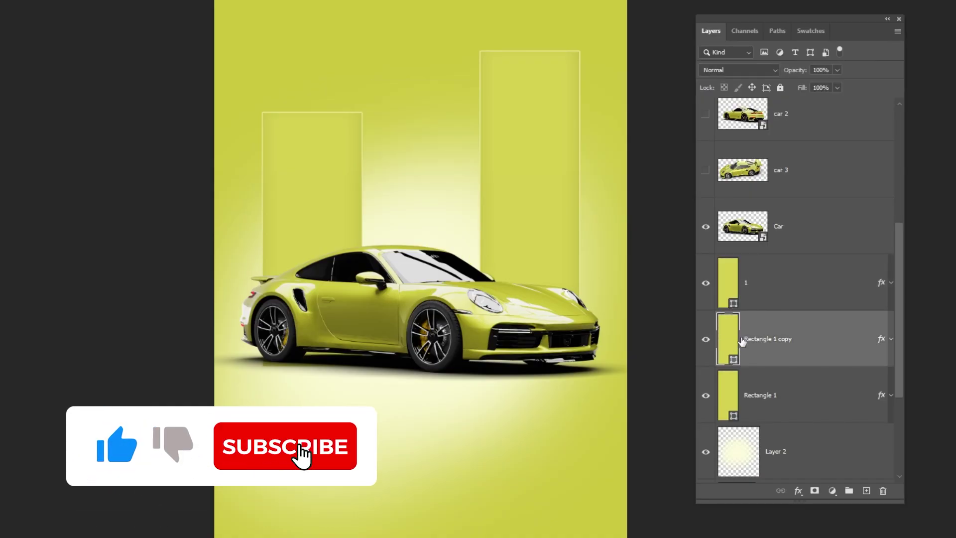
double_click(764, 339)
type("2")
double_click(764, 396)
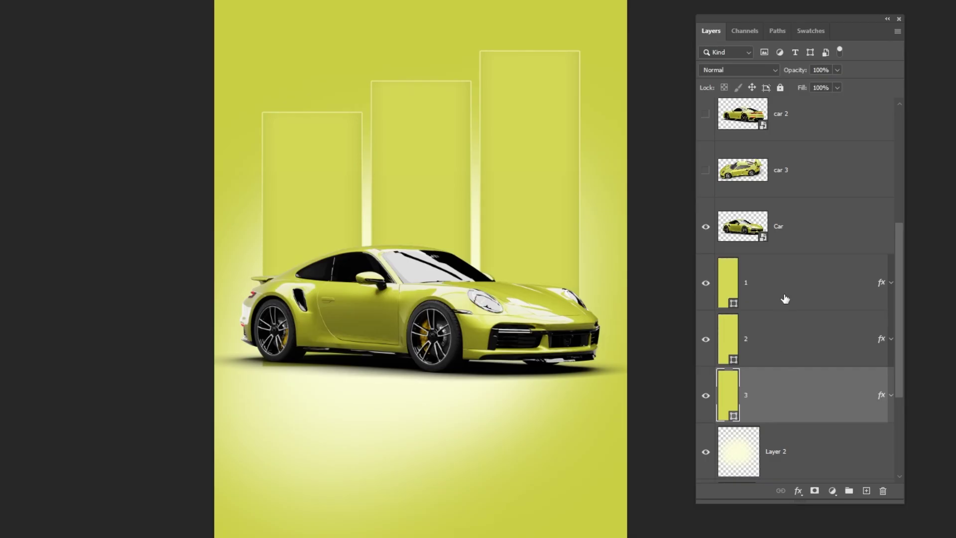
- Move car 1 below the Car layer, show it, and position the top-down car over the left rectangle
scroll(812, 166, "up", 2)
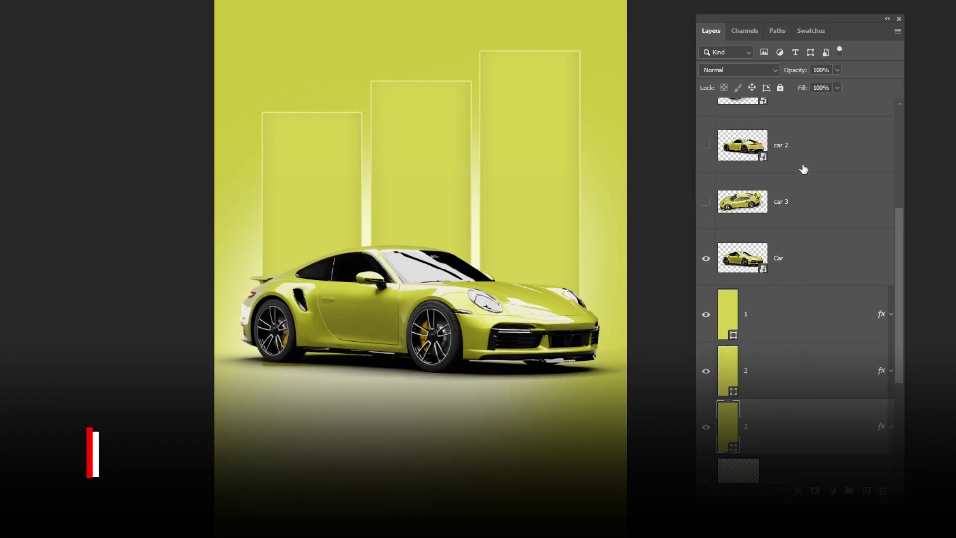
left_click(807, 120)
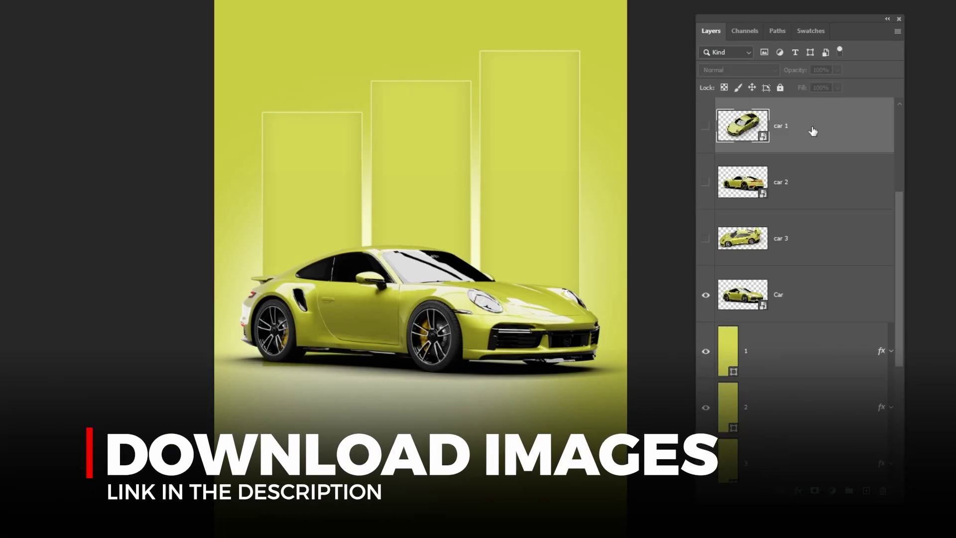
left_click_drag(813, 128, 795, 320)
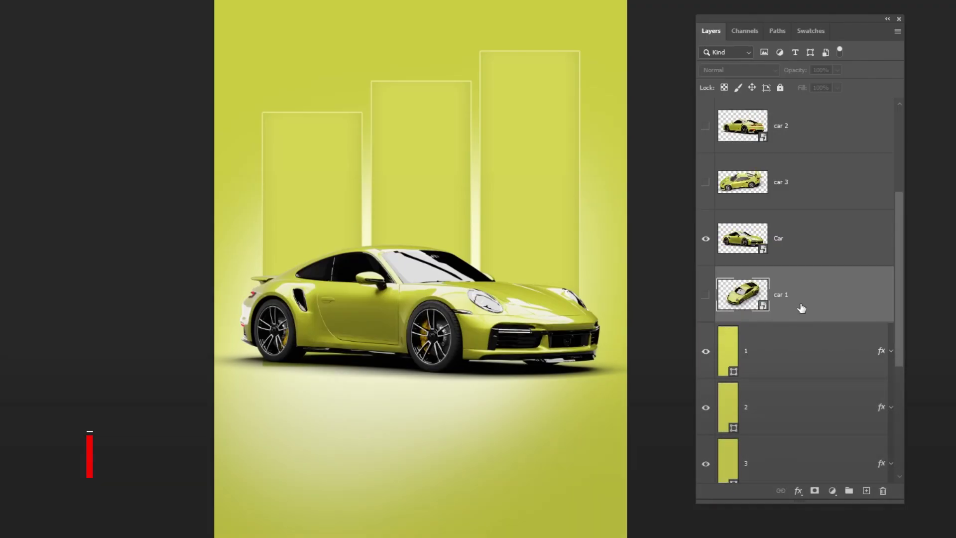
left_click(706, 295)
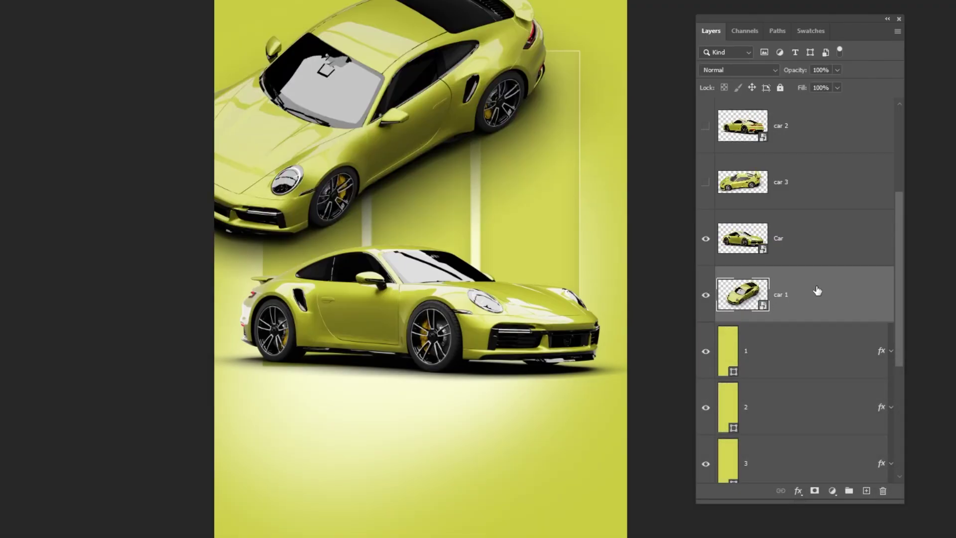
left_click_drag(358, 129, 357, 158)
- Clip car 1 to the left rectangle with Create Clipping Mask from the Layers panel menu
left_click(797, 319, "alt")
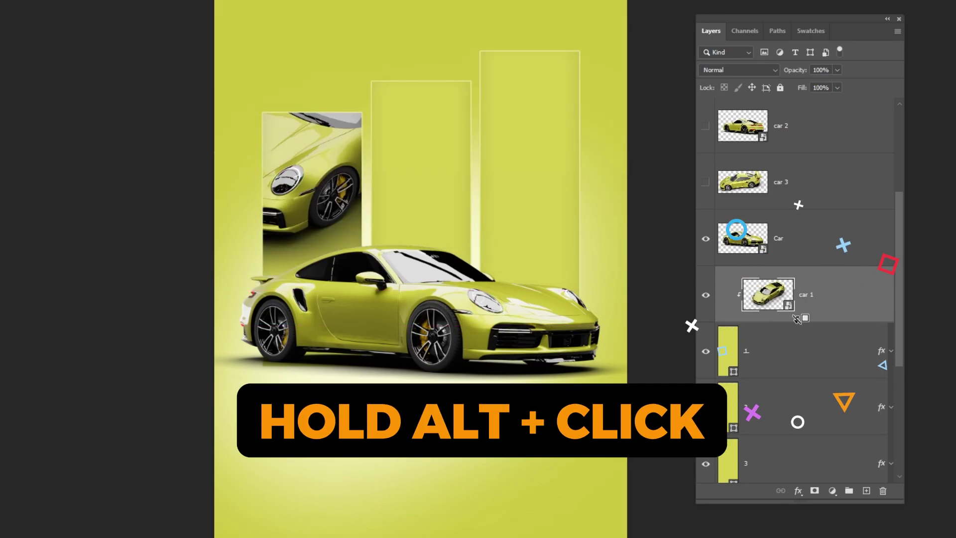
left_click(822, 314, "alt")
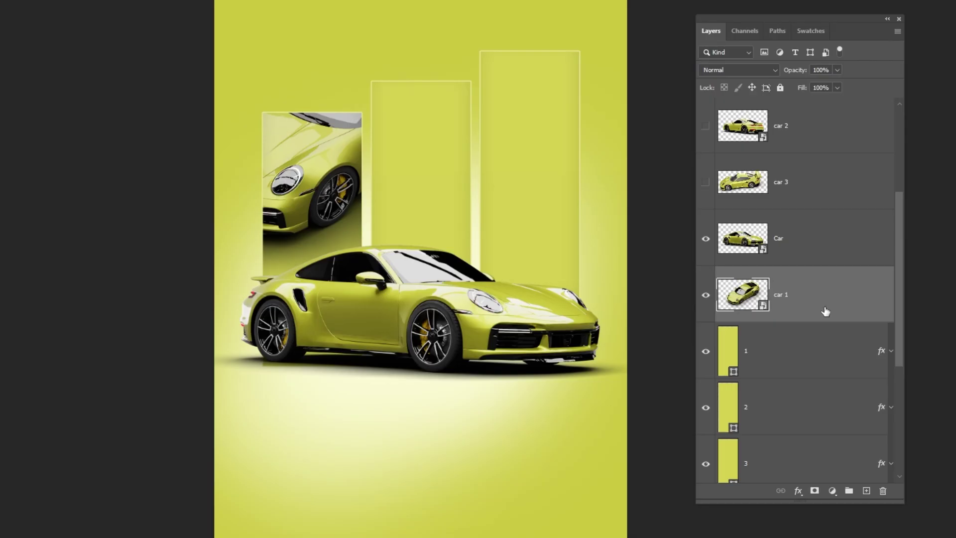
left_click_drag(811, 23, 112, 29)
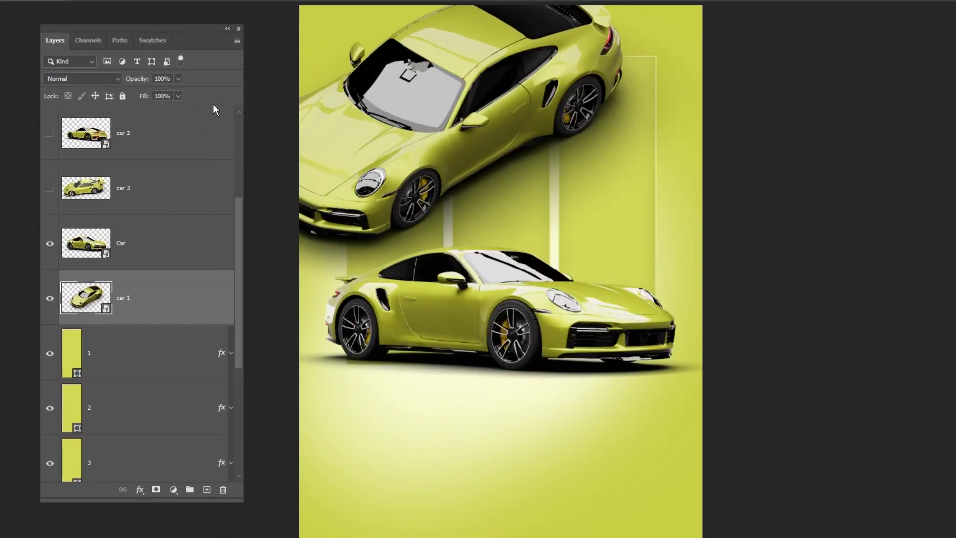
left_click_drag(242, 493, 238, 356)
scroll(196, 207, "down", 3)
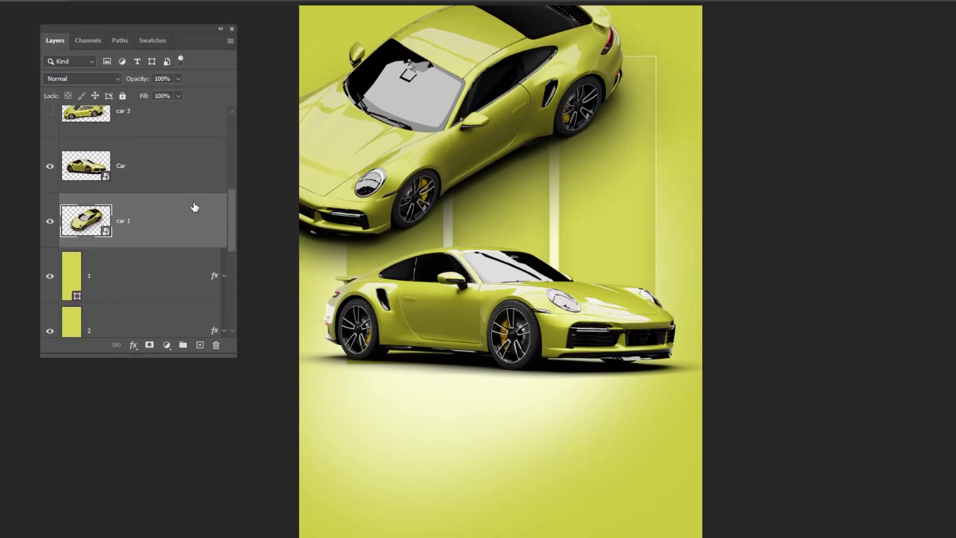
left_click(231, 41)
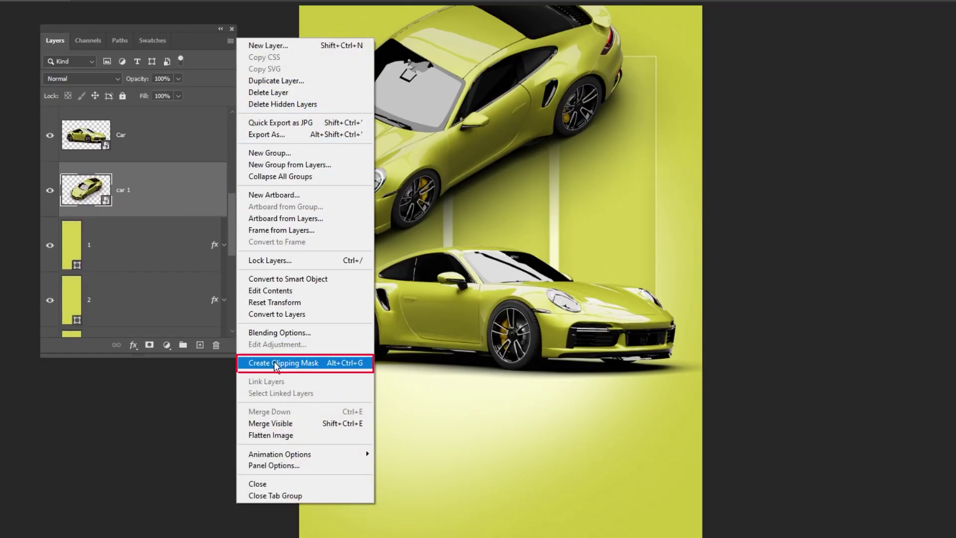
left_click(309, 363)
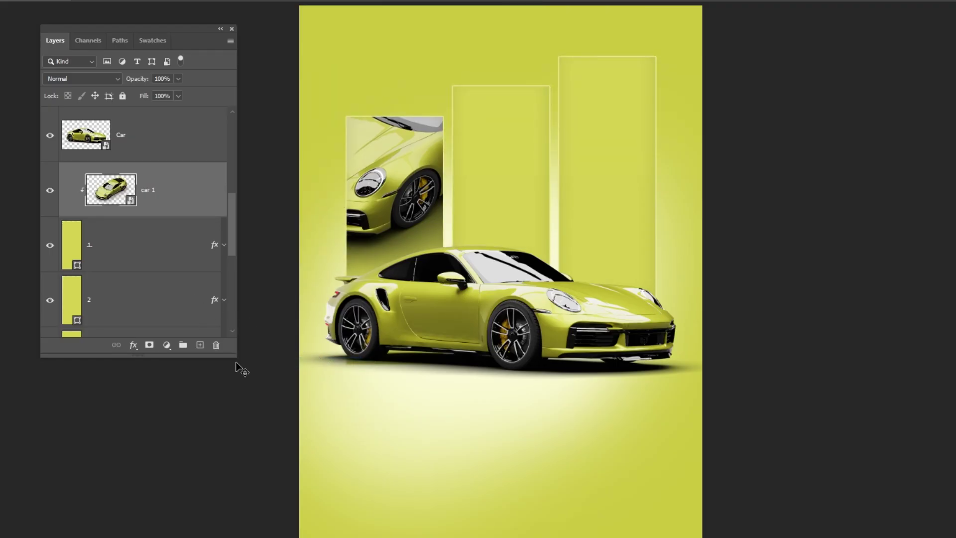
left_click_drag(231, 357, 234, 428)
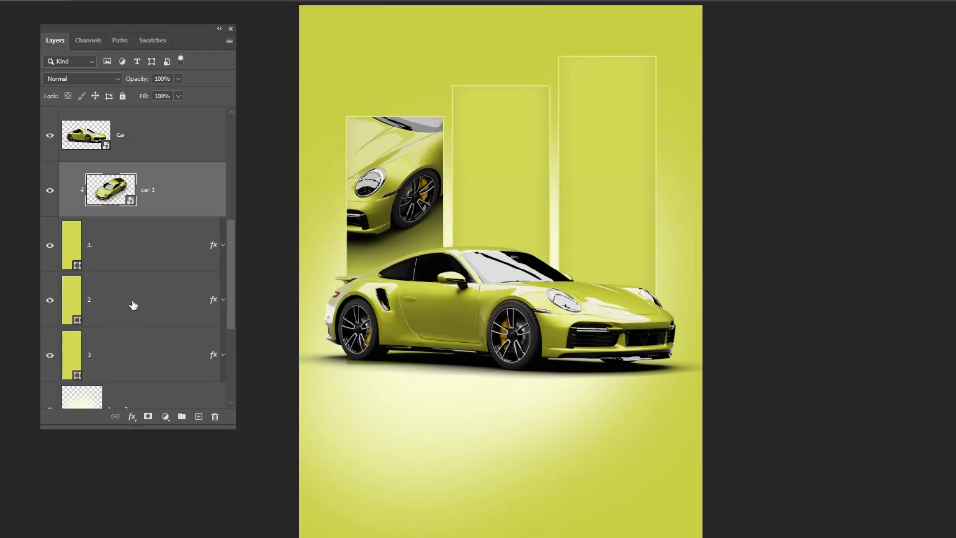
- Move car 2 below layer 1, show it, and clip the wheel close-up into the middle rectangle
left_click(150, 313)
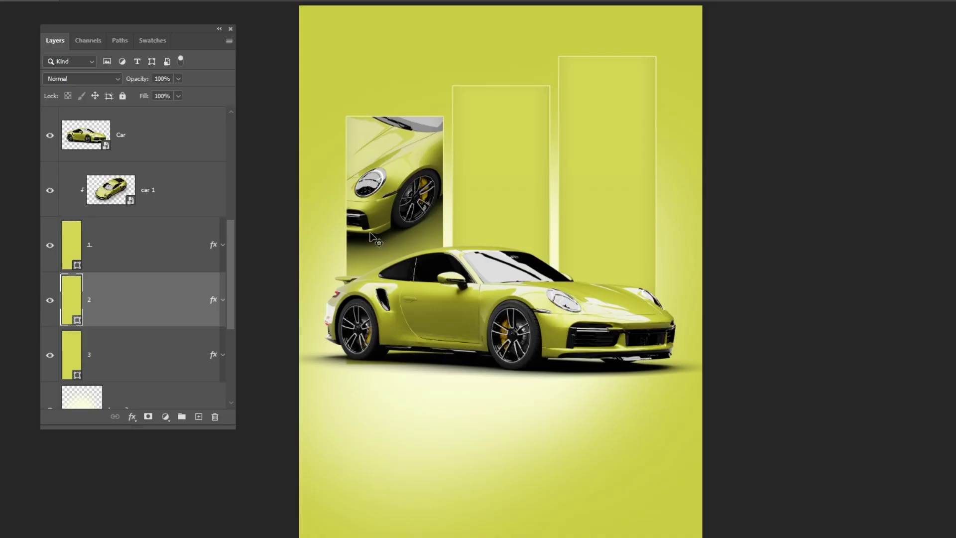
scroll(170, 178, "up", 4)
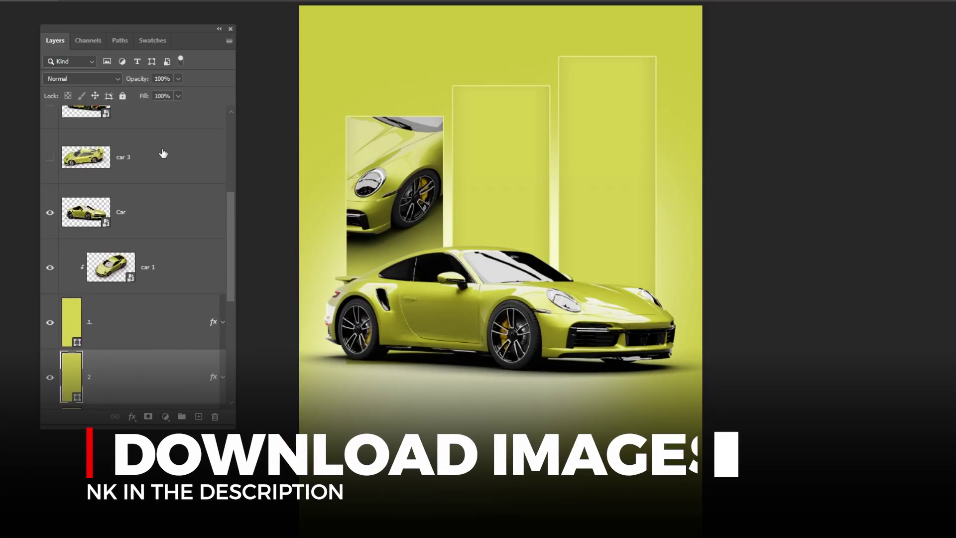
left_click(166, 137)
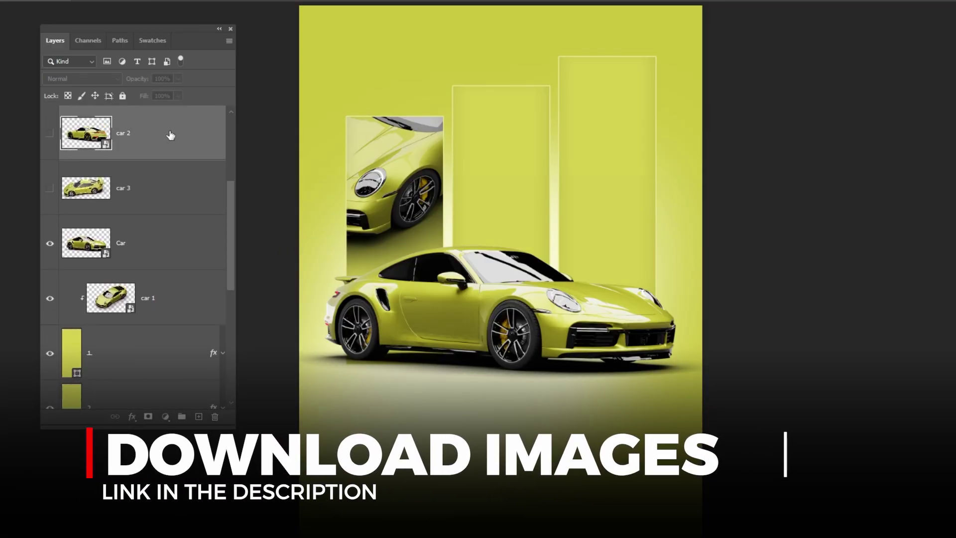
left_click_drag(168, 134, 157, 385)
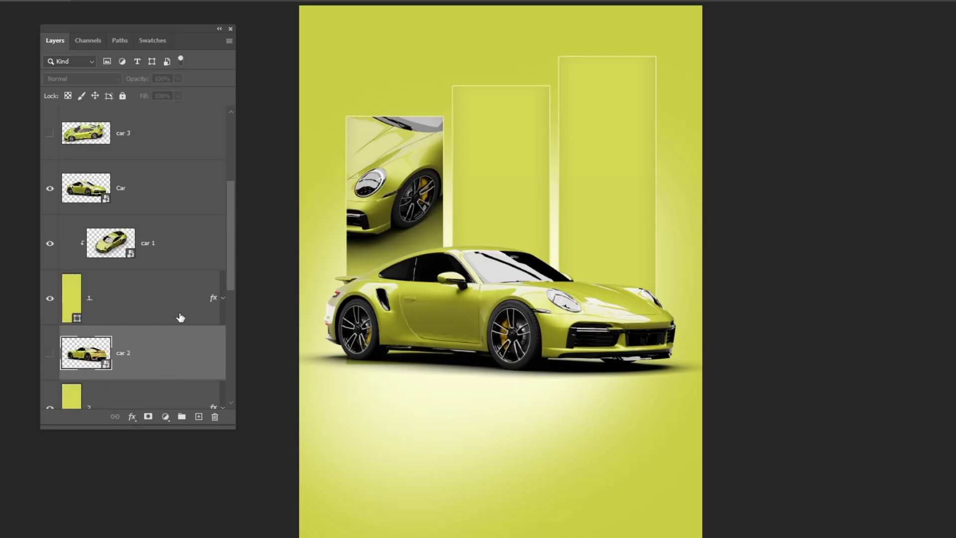
scroll(170, 311, "down", 3)
left_click(52, 276)
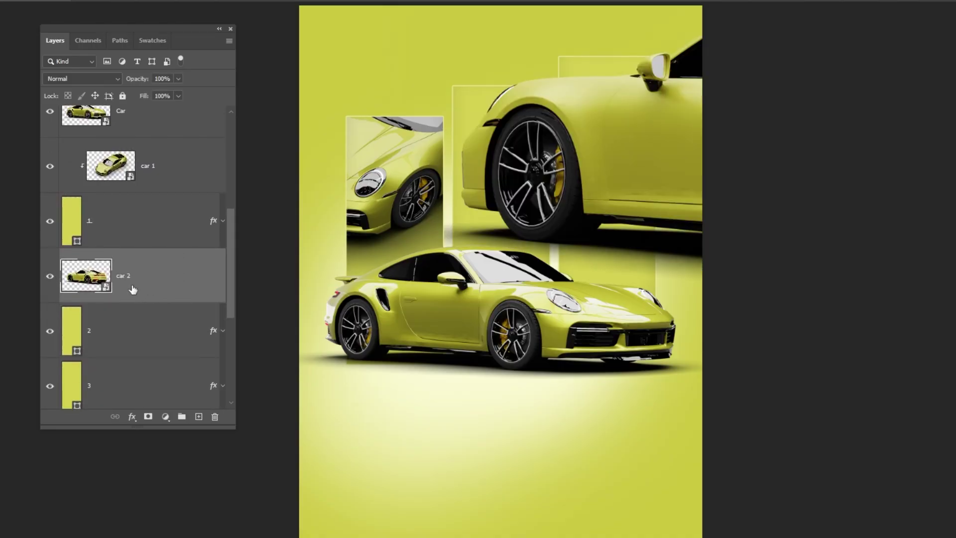
left_click(178, 303, "alt")
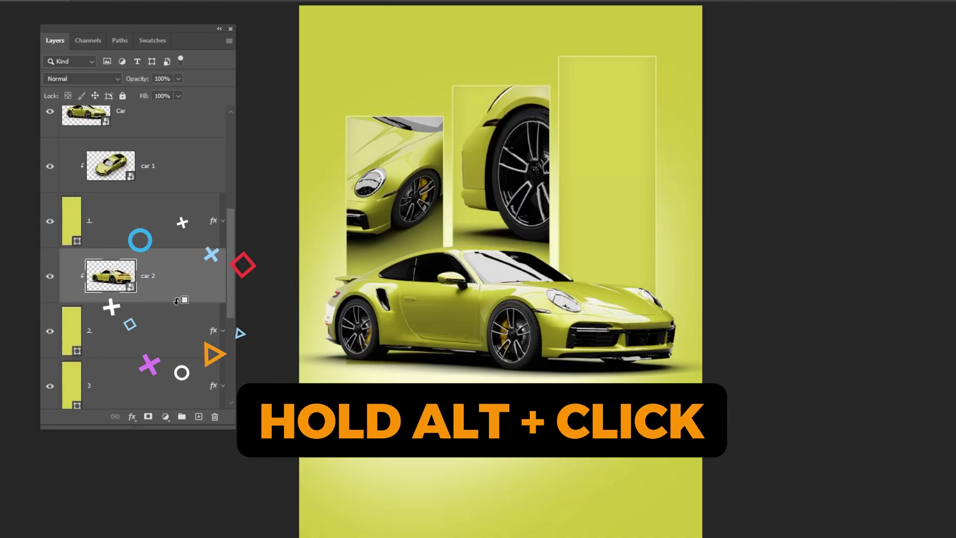
mouse_move(506, 172)
left_mouse_down()
mouse_move(527, 188)
mouse_move(506, 172)
left_mouse_up()
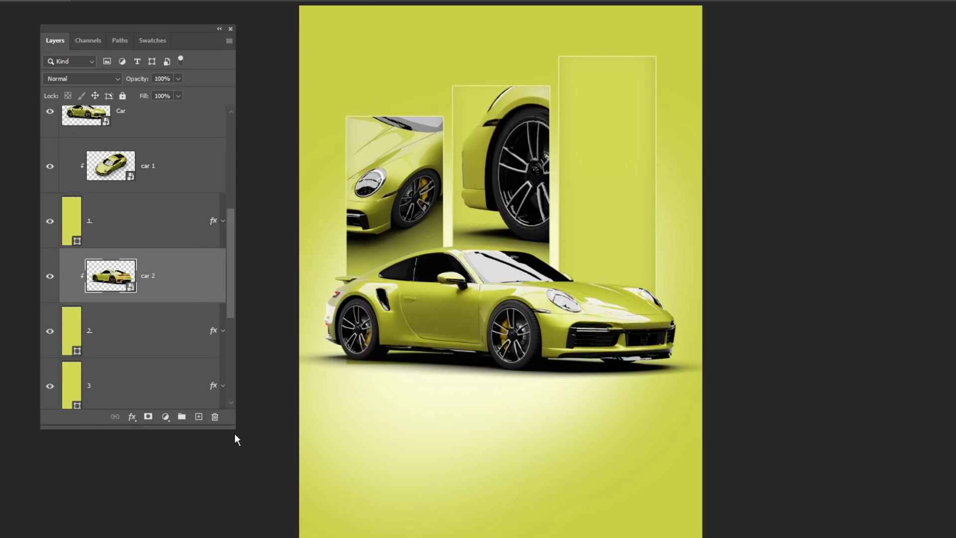
left_click_drag(232, 428, 235, 508)
- Move car 3 under the middle rectangle layer and show its rear-wing close-up in the right rectangle
scroll(182, 277, "up", 3)
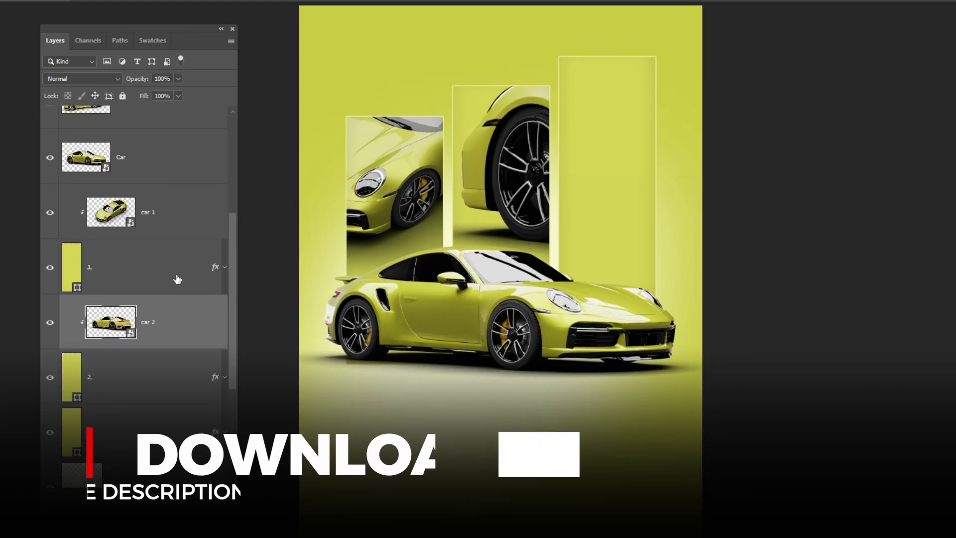
left_click_drag(181, 183, 154, 372)
left_click(51, 347)
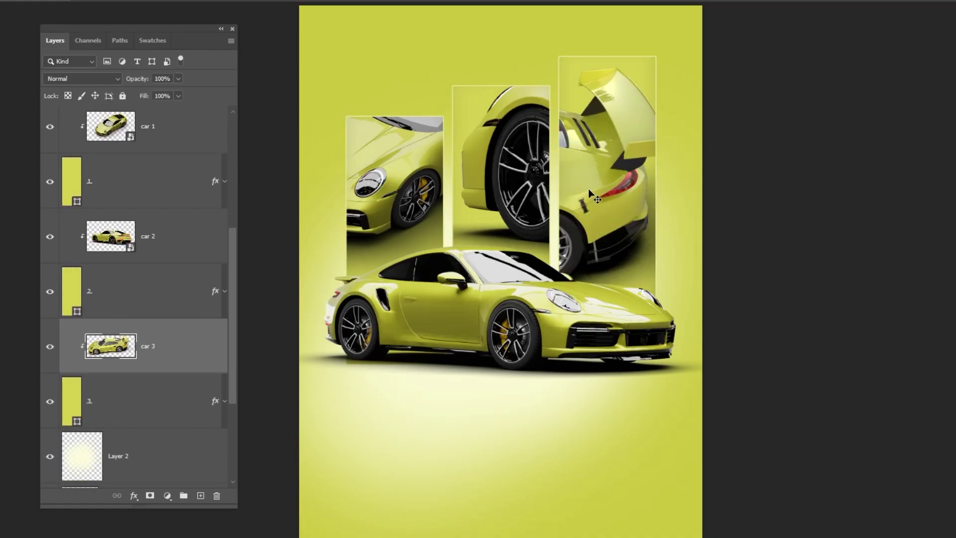
left_click(52, 346)
left_click(53, 347)
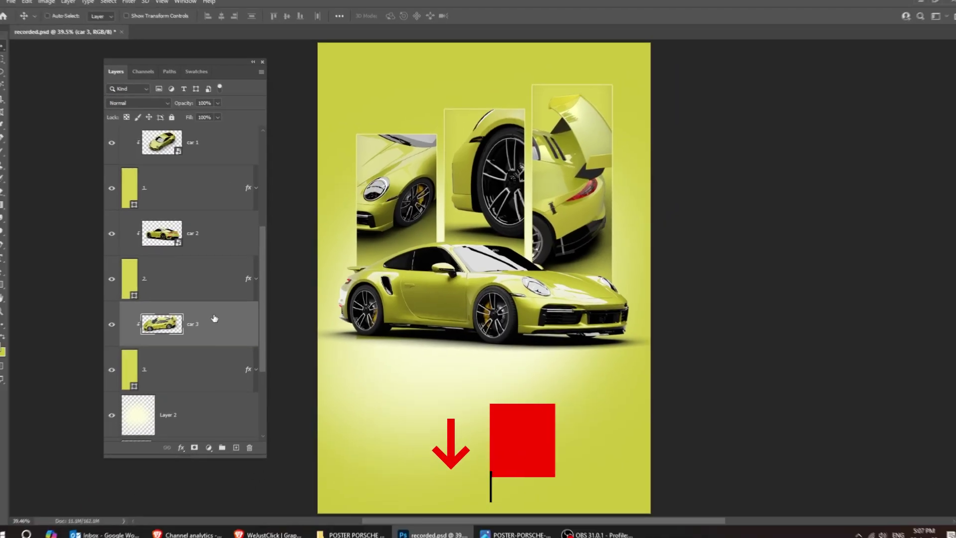
- Select the porsche 911 text layer and make the PORSCHE 911 title visible
scroll(171, 290, "up", 1)
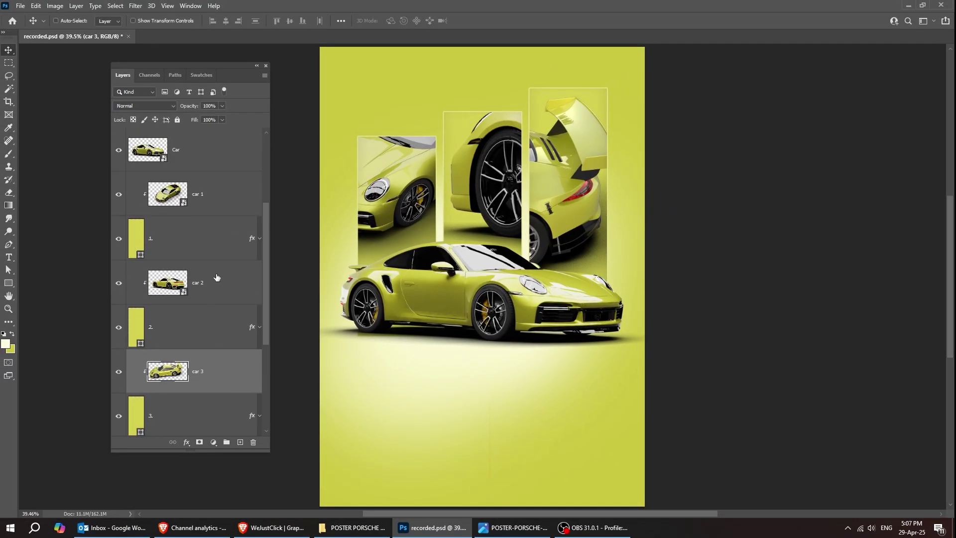
scroll(214, 277, "up", 3)
left_click(191, 271)
left_click(182, 232)
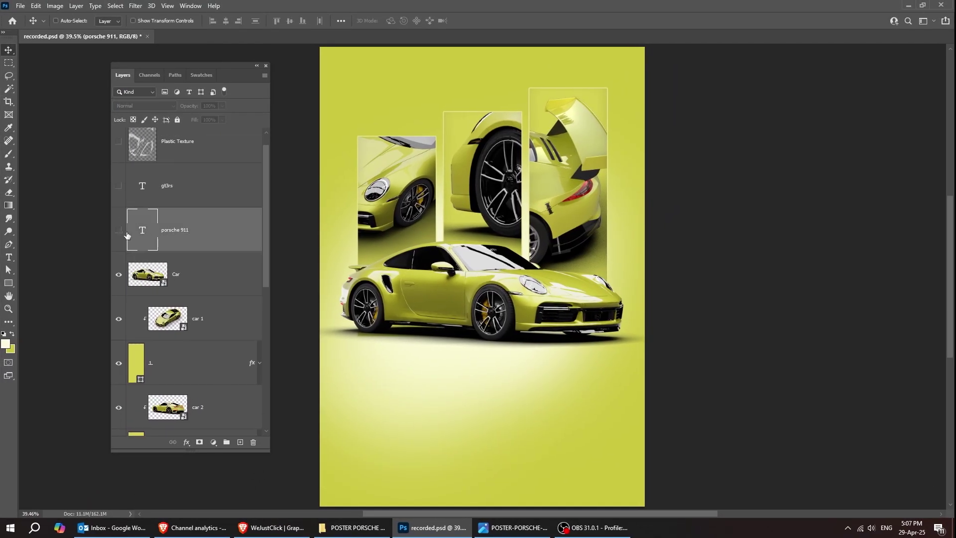
left_click(119, 231)
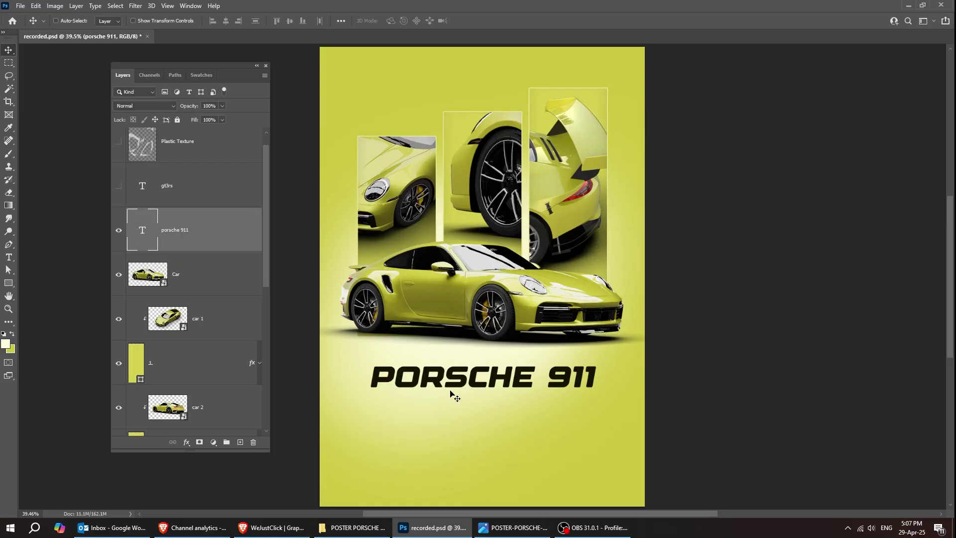
- Open the Character panel for the Designer 54.42 pt title and move it off the car
key("t")
left_click(468, 381)
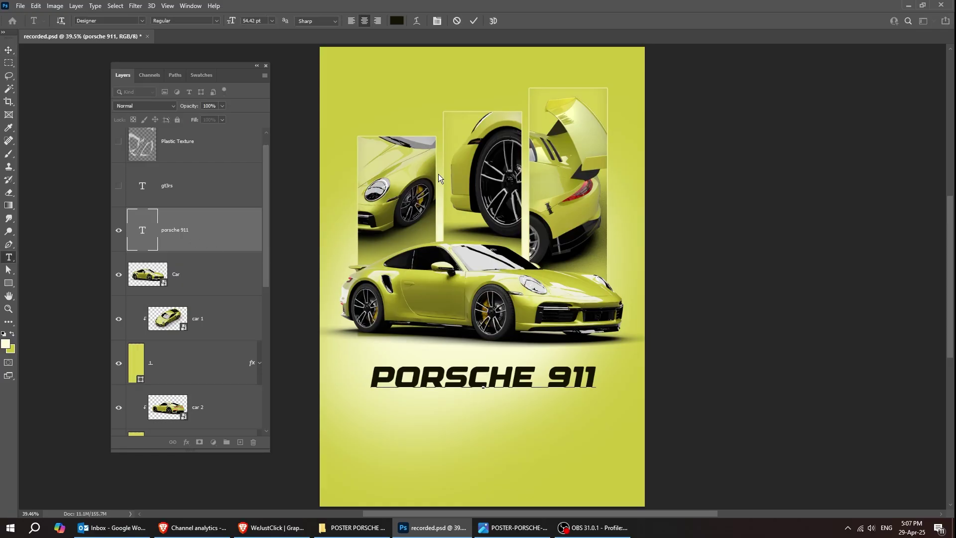
left_click(437, 21)
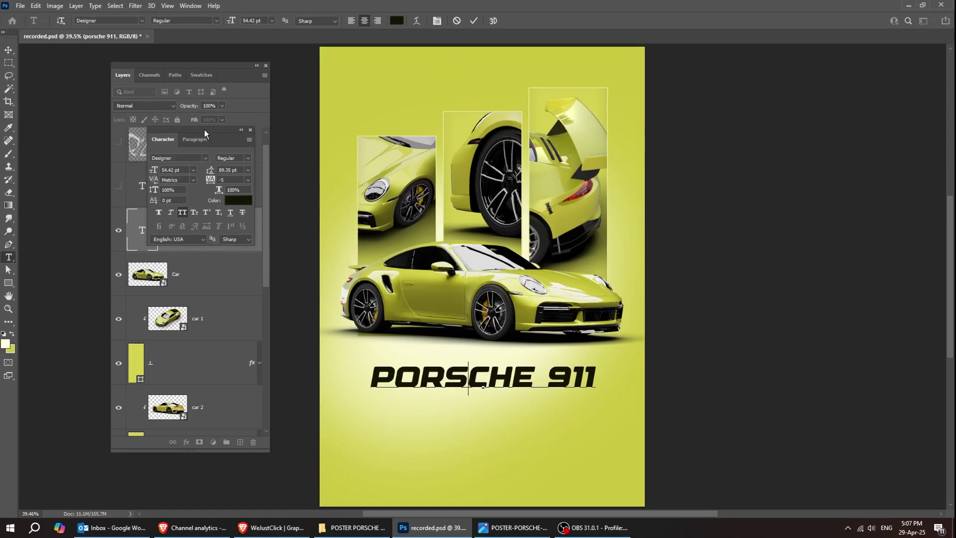
left_click_drag(204, 129, 629, 277)
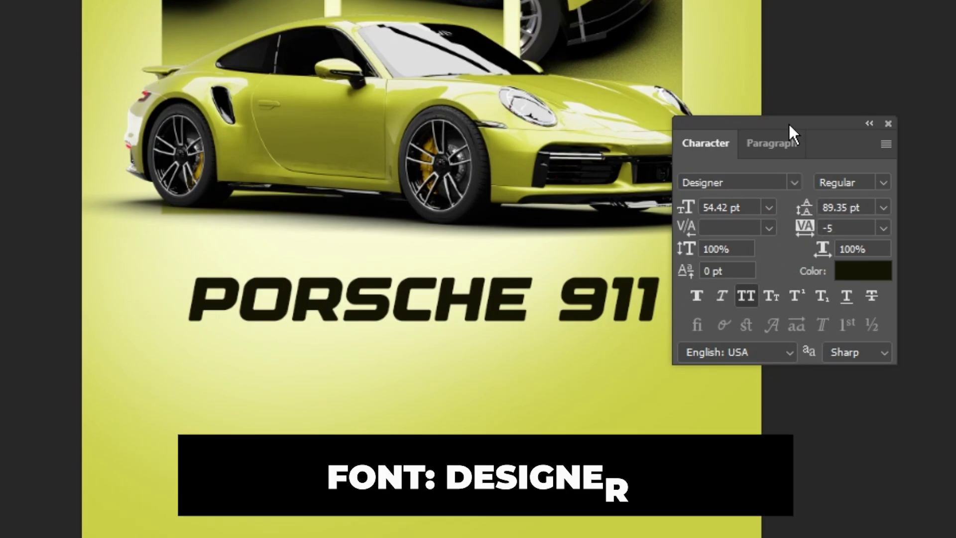
left_click_drag(788, 121, 881, 111)
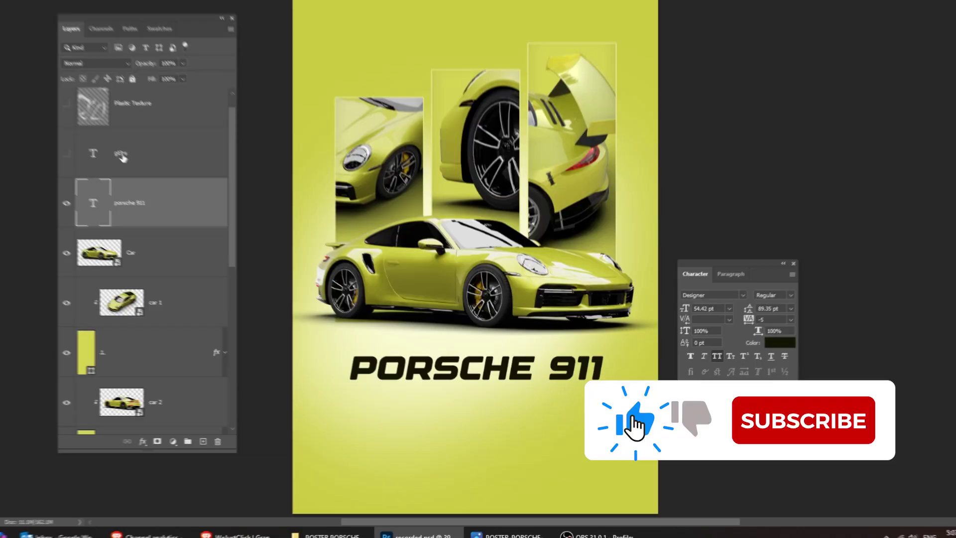
left_click(20, 97)
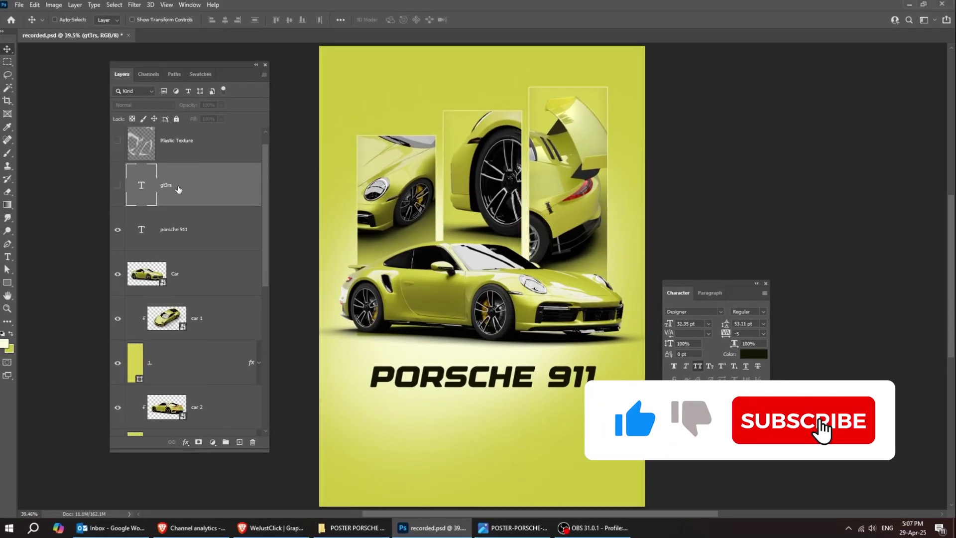
- Show the GT3RS title and drag it down and slightly right above the left close-up
left_click(123, 186)
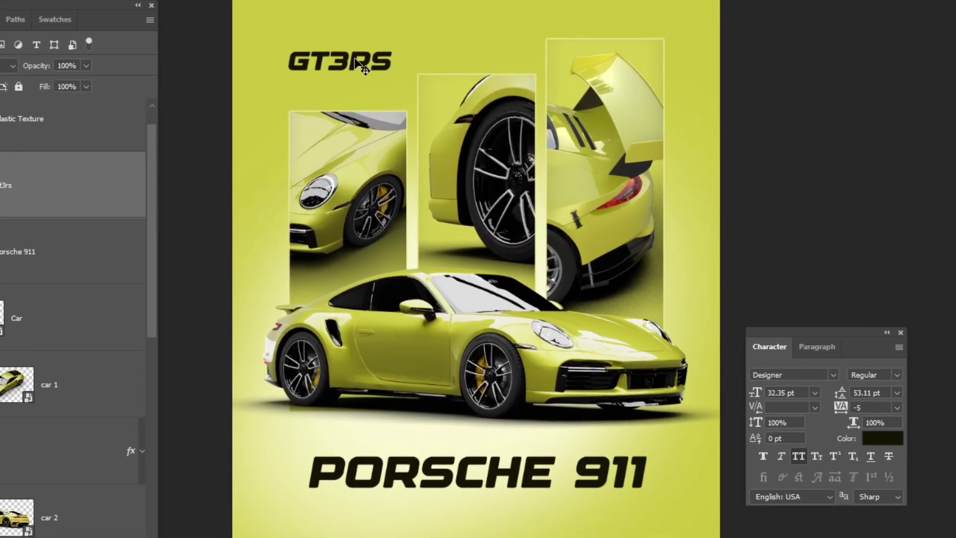
left_click_drag(356, 59, 359, 91)
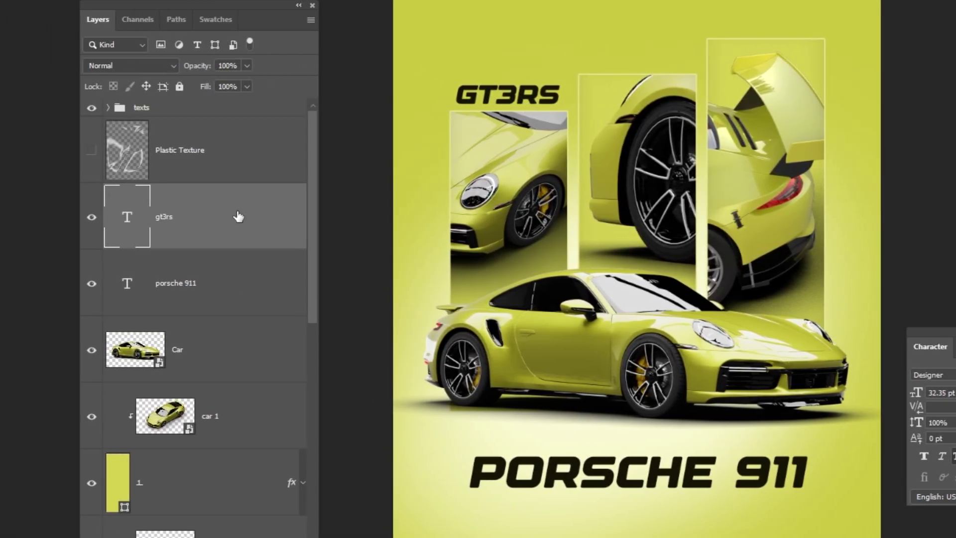
- Show the Plastic Texture layer, set its blend mode to Screen, and add a white layer mask
left_click(92, 150)
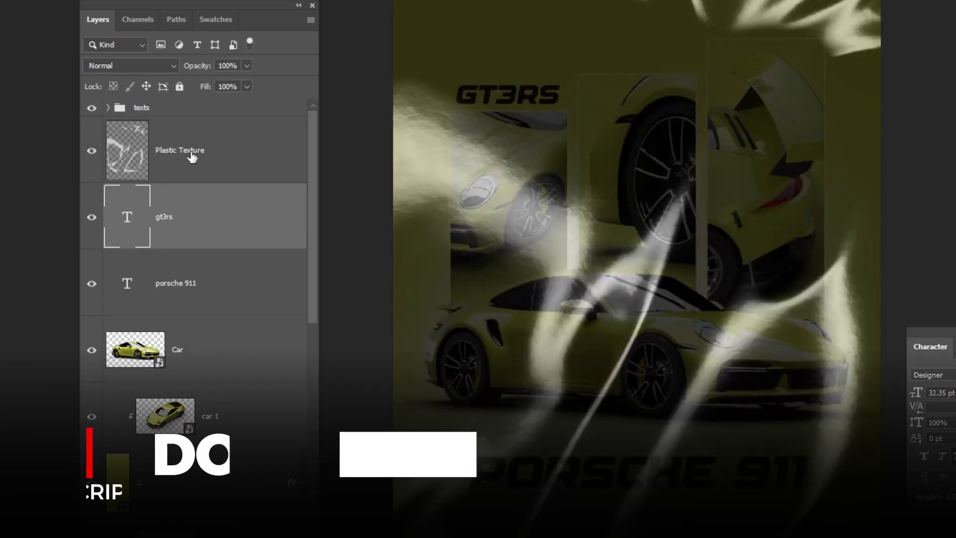
left_click(195, 156)
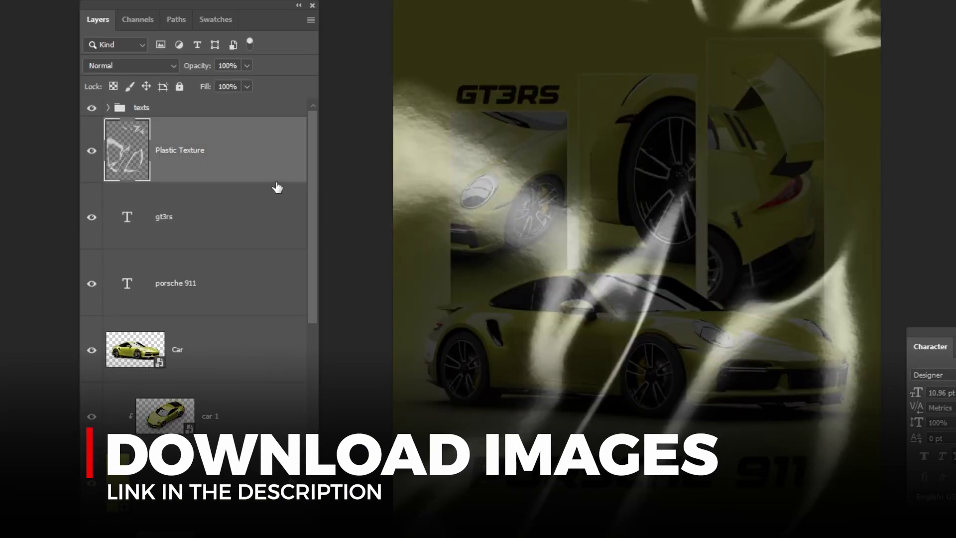
left_click(155, 66)
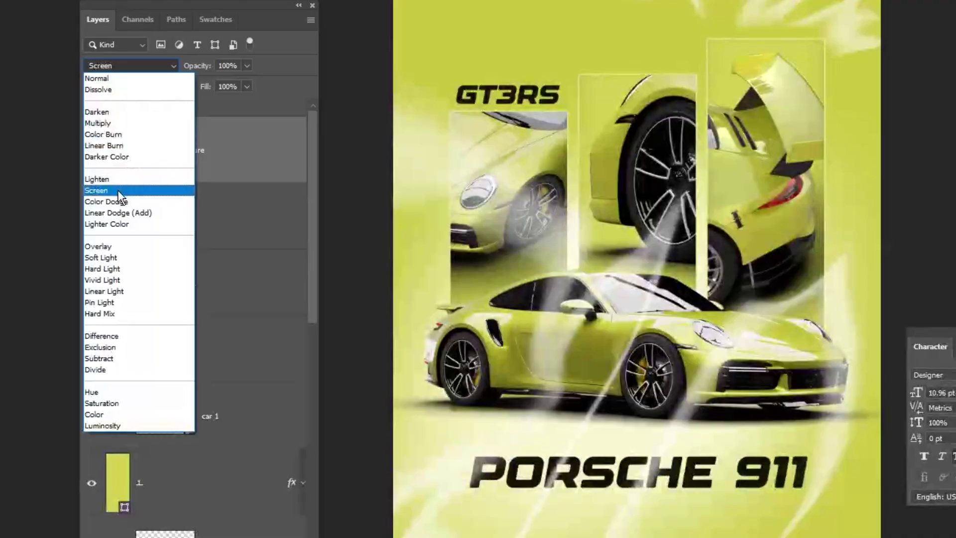
left_click(127, 191)
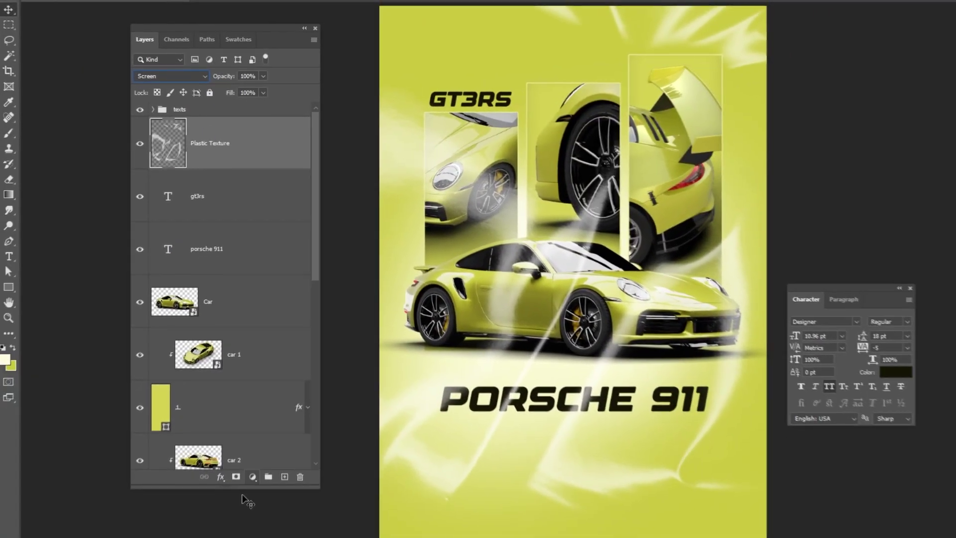
left_click(236, 473)
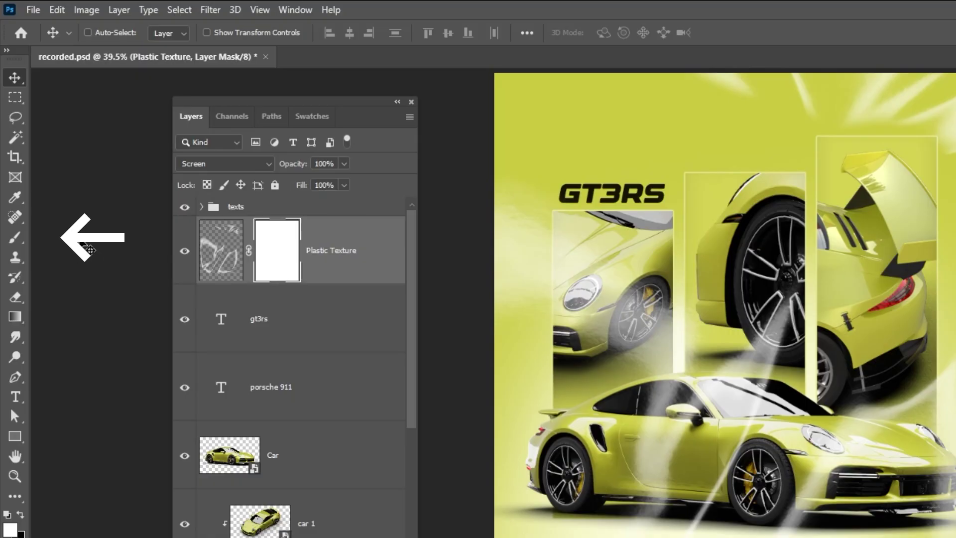
- Set up a 180 px Soft Round brush with black as the painting colour
key("b")
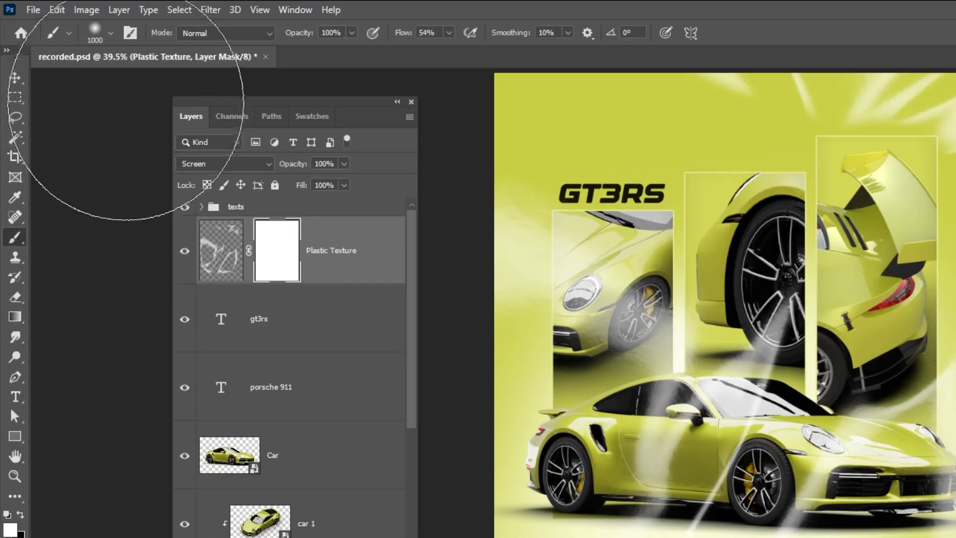
left_click(111, 33)
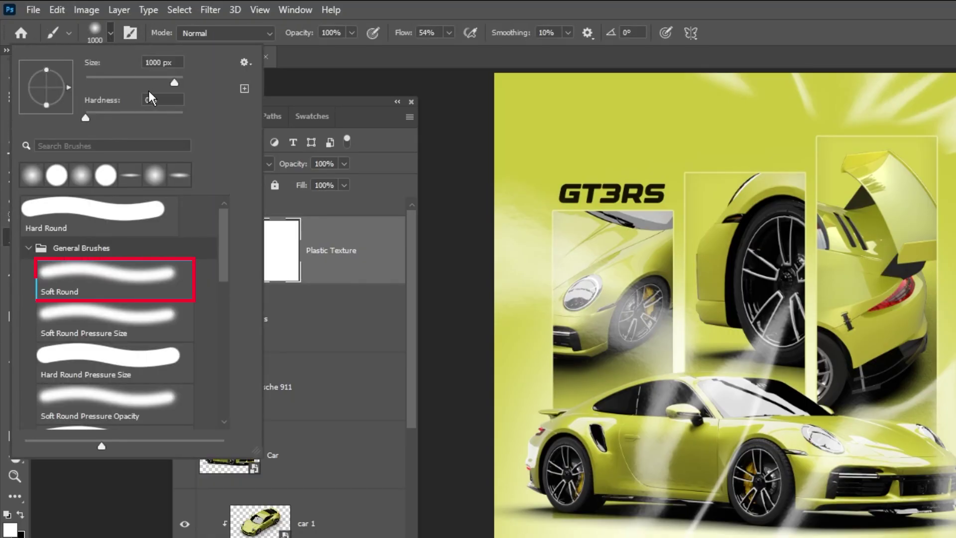
left_click_drag(154, 76, 154, 76)
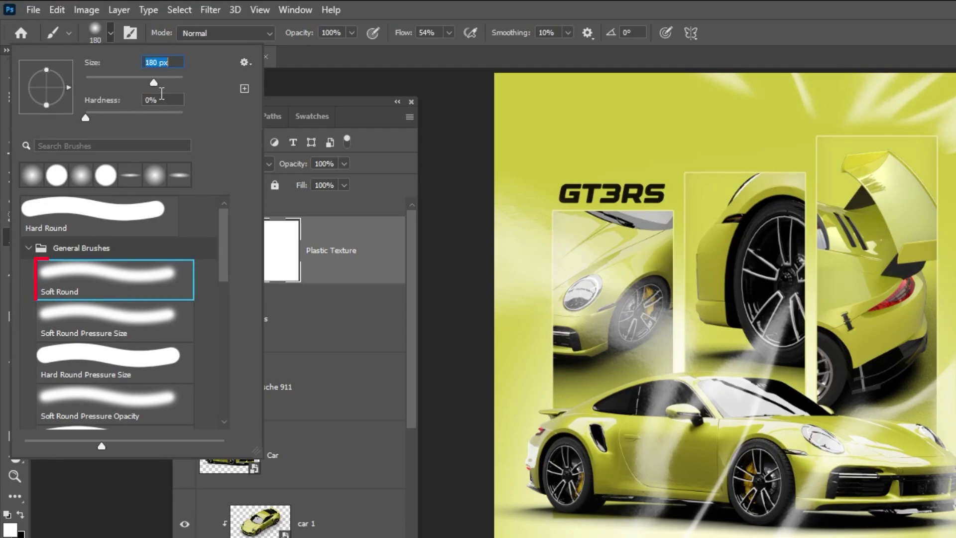
left_click(113, 32)
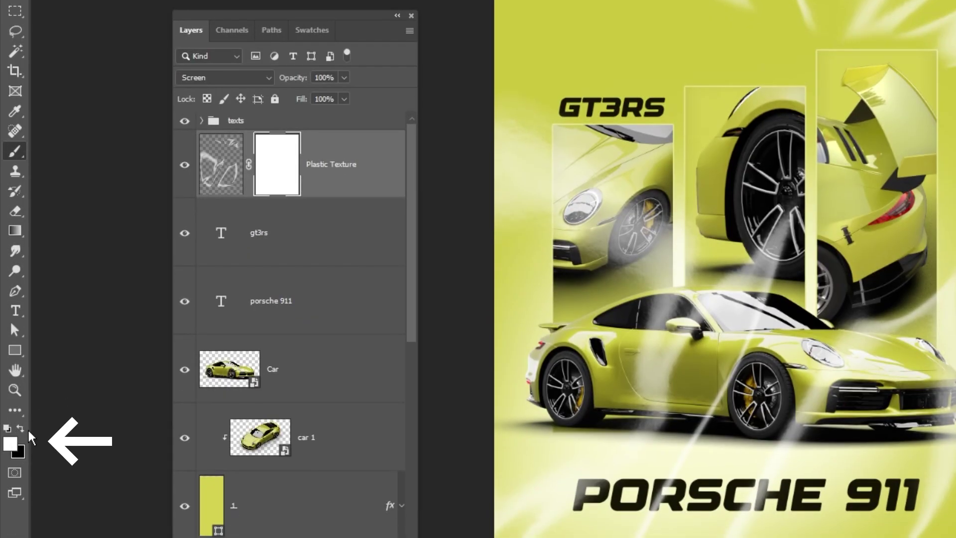
key("x")
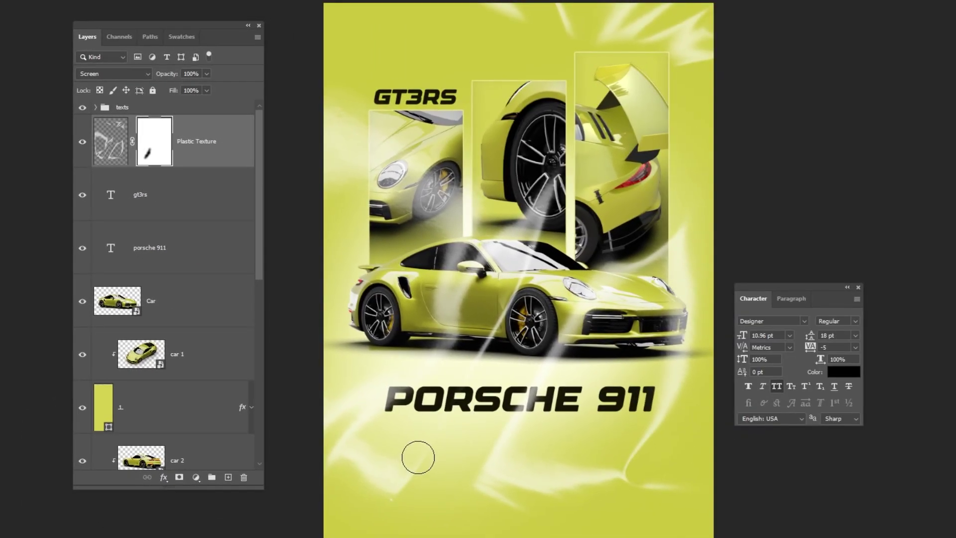
- Paint black on the mask over the poster centre, car door and front end, then compare
mouse_move(439, 447)
left_mouse_down()
mouse_move(662, 457)
mouse_move(682, 366)
mouse_move(695, 286)
mouse_move(540, 231)
mouse_move(625, 137)
mouse_move(652, 47)
mouse_move(529, 8)
mouse_move(740, 58)
mouse_move(577, 231)
mouse_move(479, 160)
mouse_move(447, 164)
mouse_move(455, 178)
mouse_move(593, 217)
mouse_move(514, 354)
mouse_move(549, 380)
left_mouse_up()
left_click_drag(509, 301, 531, 312)
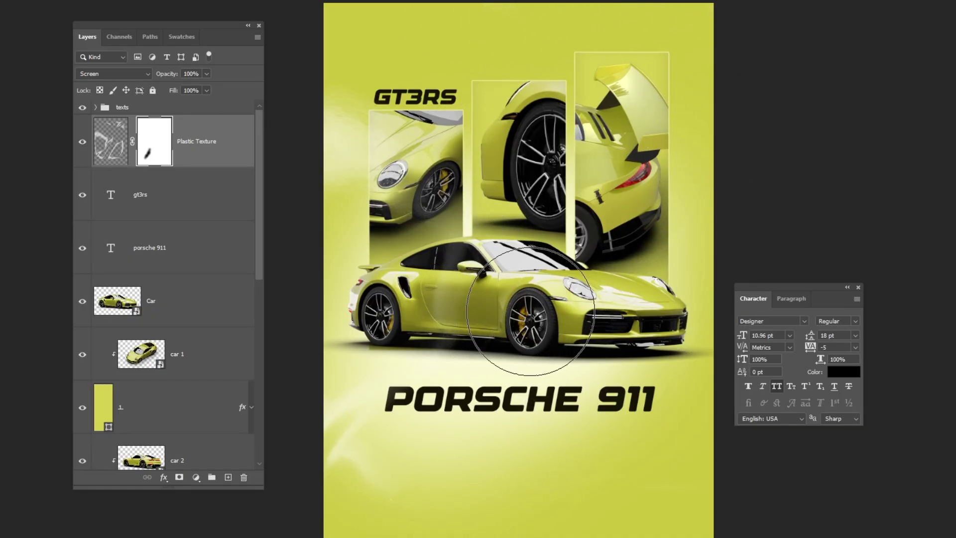
mouse_move(522, 409)
left_mouse_down()
mouse_move(498, 309)
mouse_move(650, 287)
left_mouse_up()
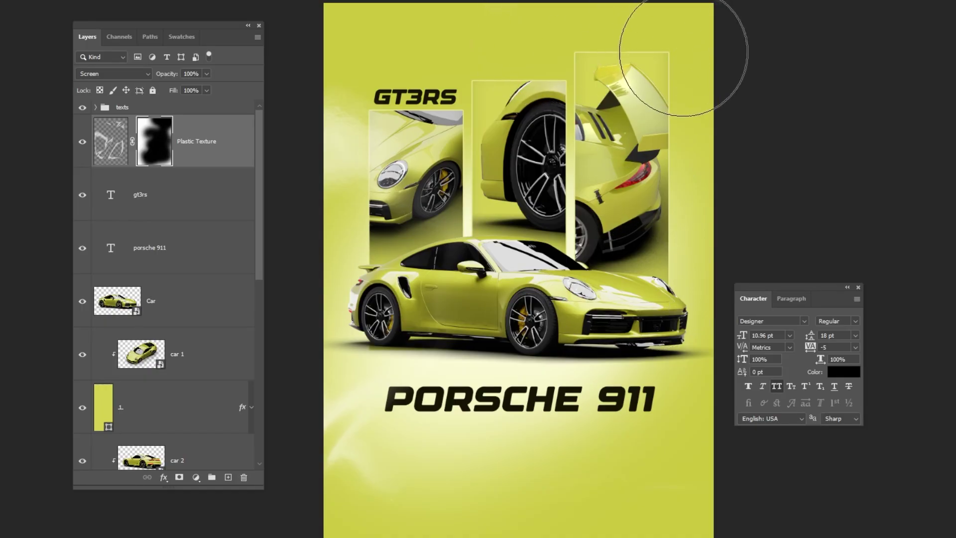
left_click(83, 142)
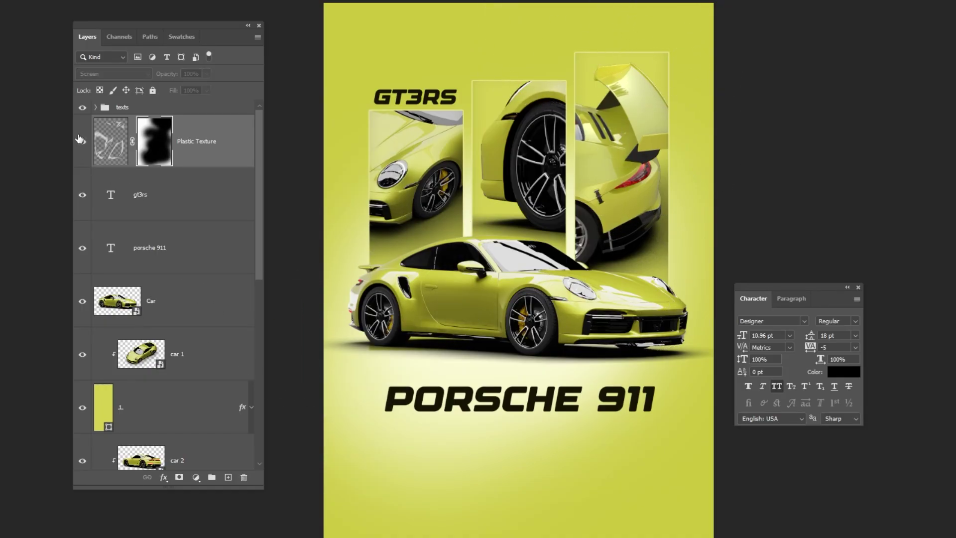
left_click(81, 141)
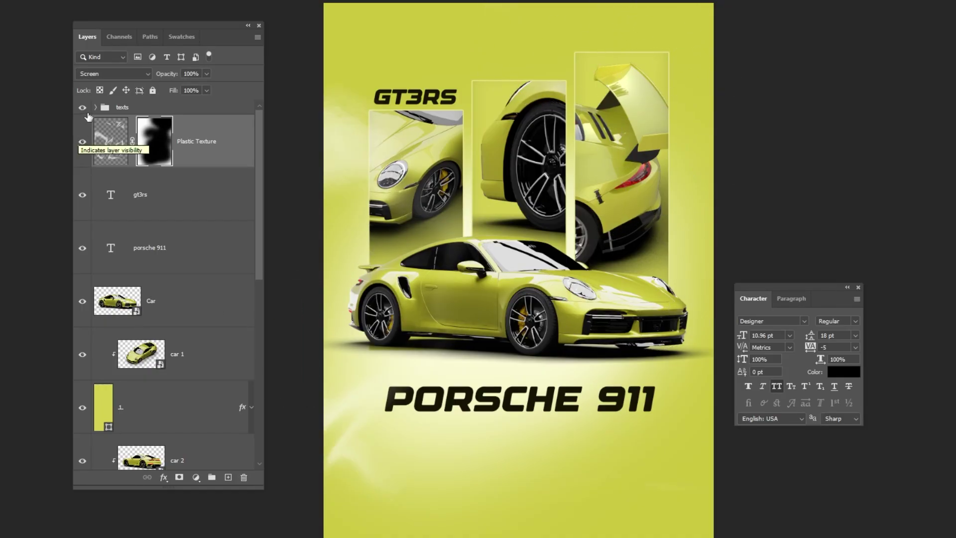
left_click(151, 109)
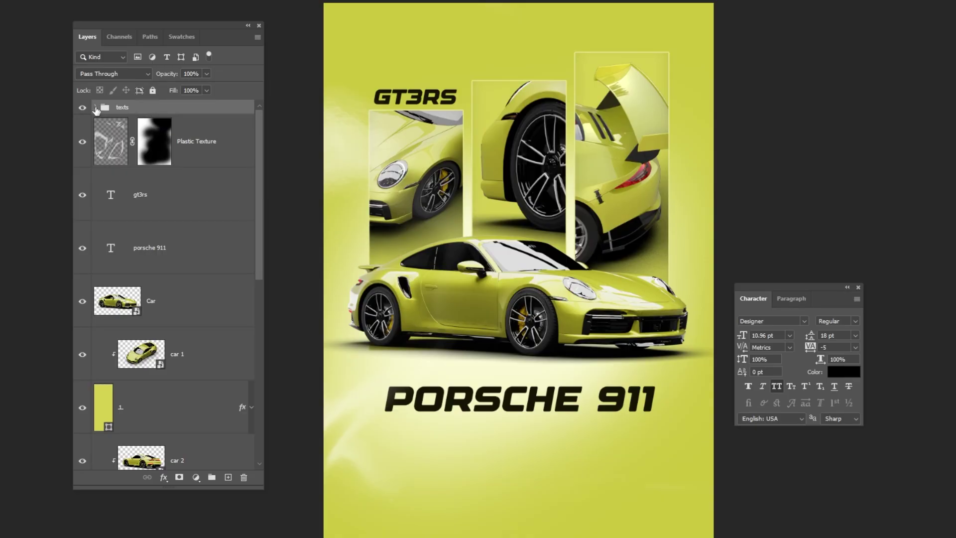
- Expand the texts group, show the Unleash paragraph, and select its tagline text to inspect
left_click(95, 108)
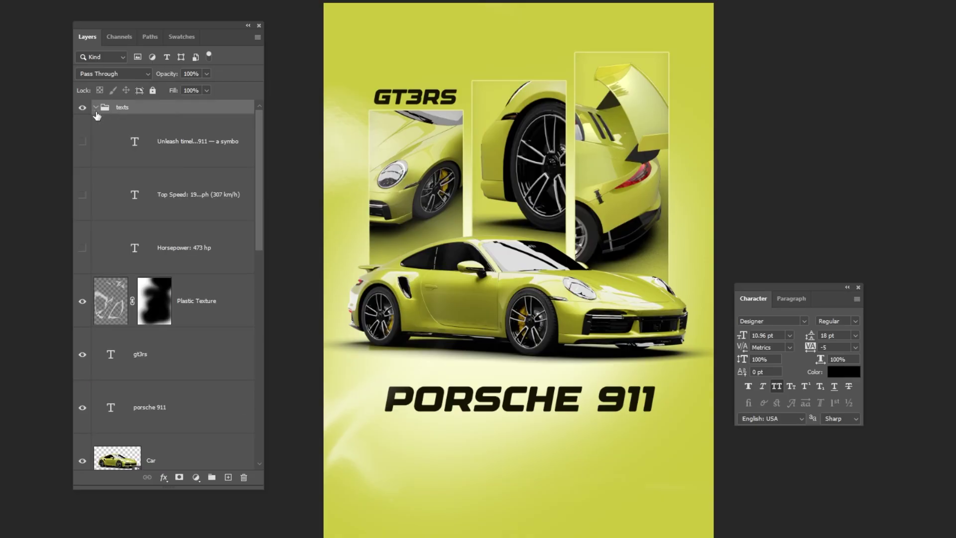
left_click(188, 144)
left_click(83, 143)
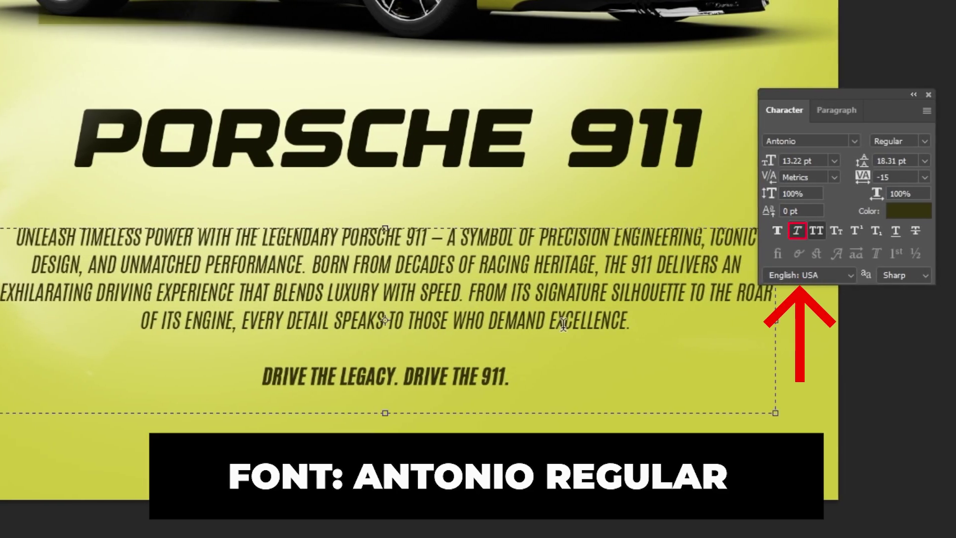
left_click_drag(611, 322, 554, 322)
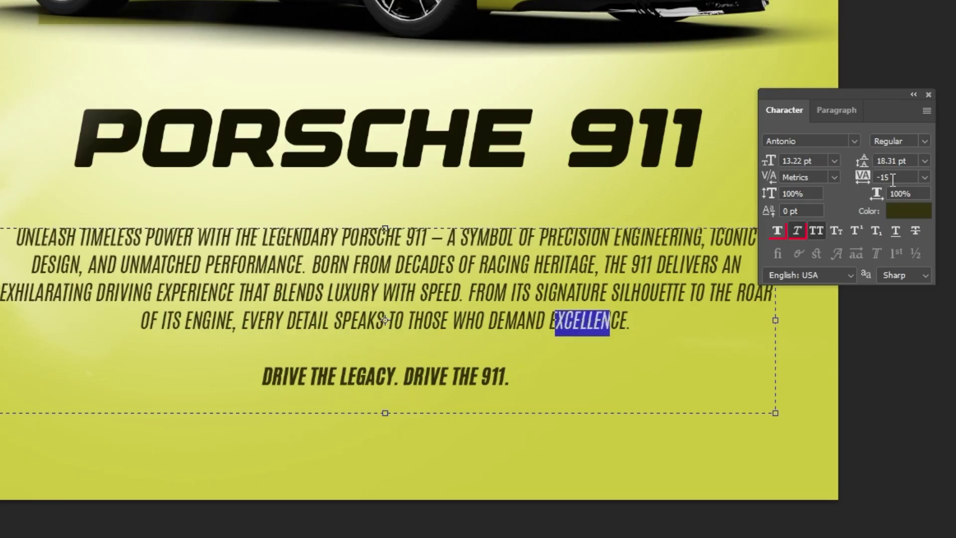
left_click_drag(510, 377, 285, 375)
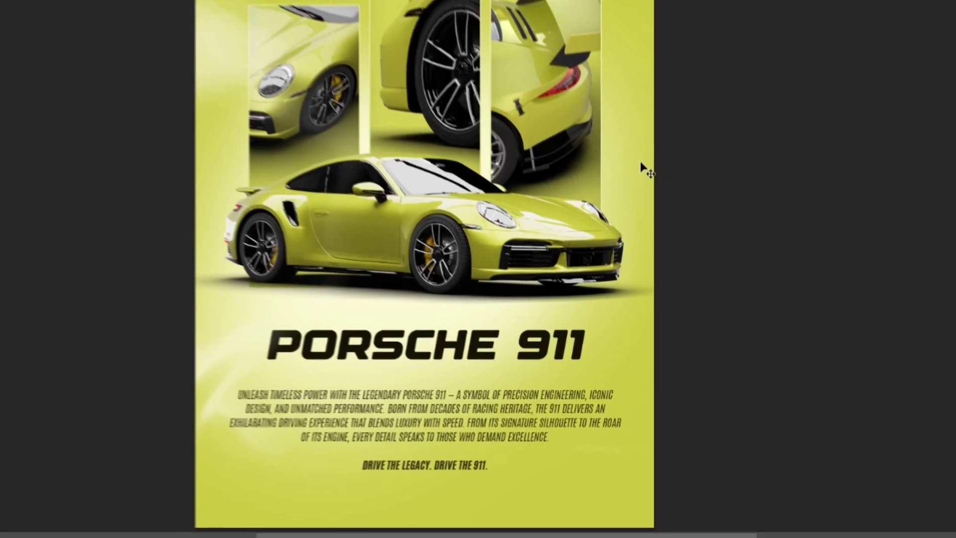
- Show the Top Speed and Horsepower spec lines, zoom in to review them, then fit the poster to screen
key("F7")
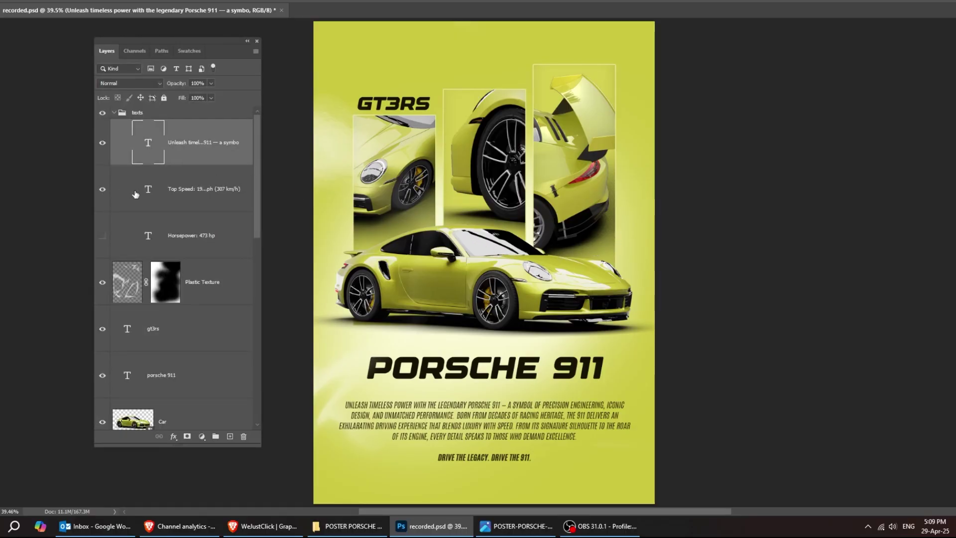
left_click(192, 191)
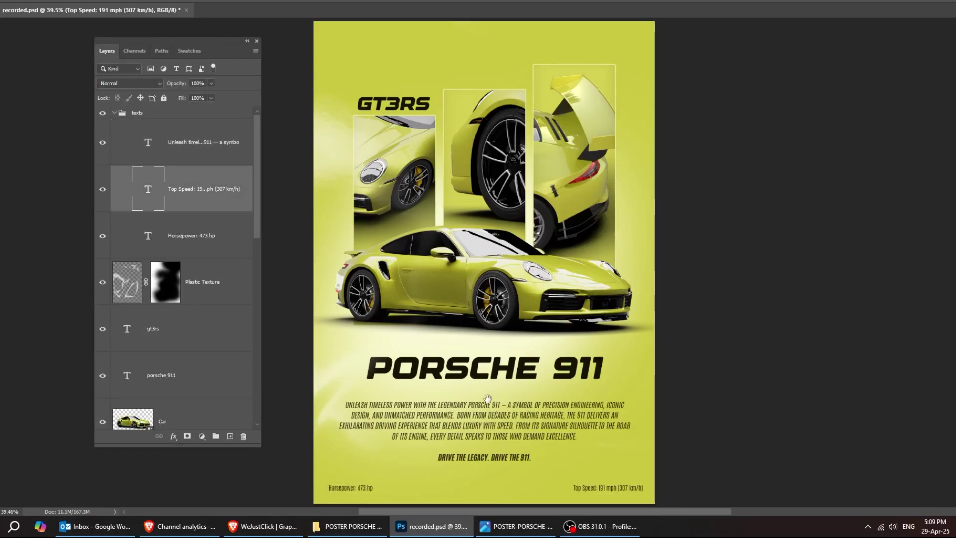
left_click_drag(489, 398, 495, 327)
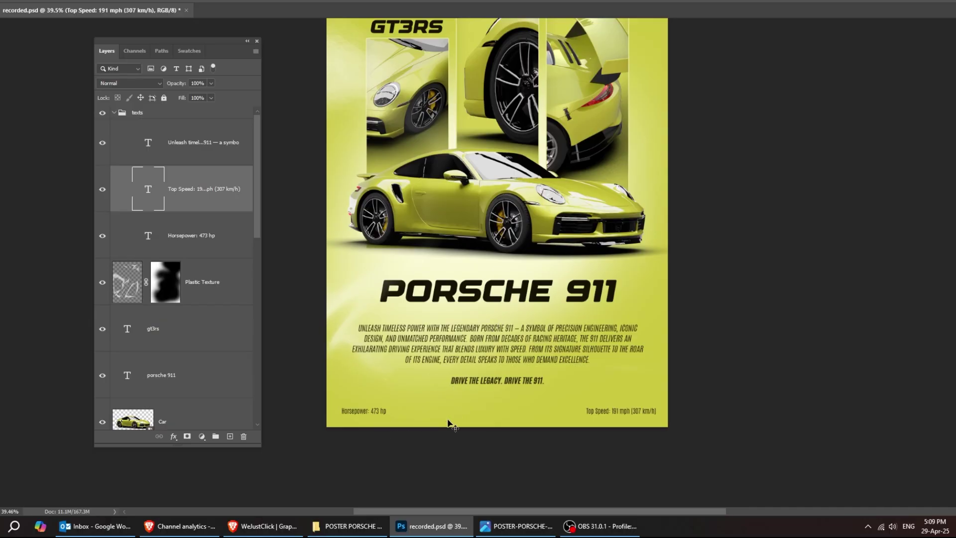
left_click(608, 423, "ctrl")
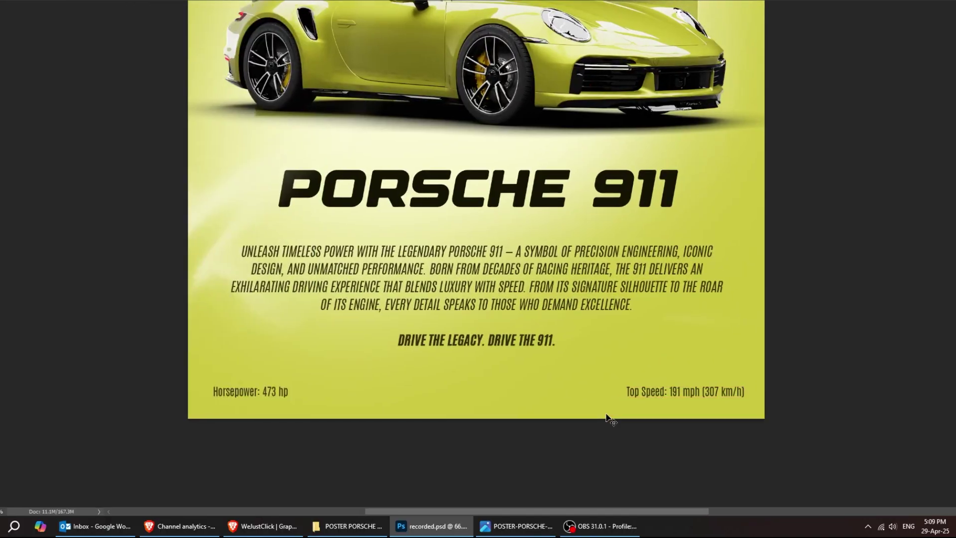
left_click(514, 403, "ctrl")
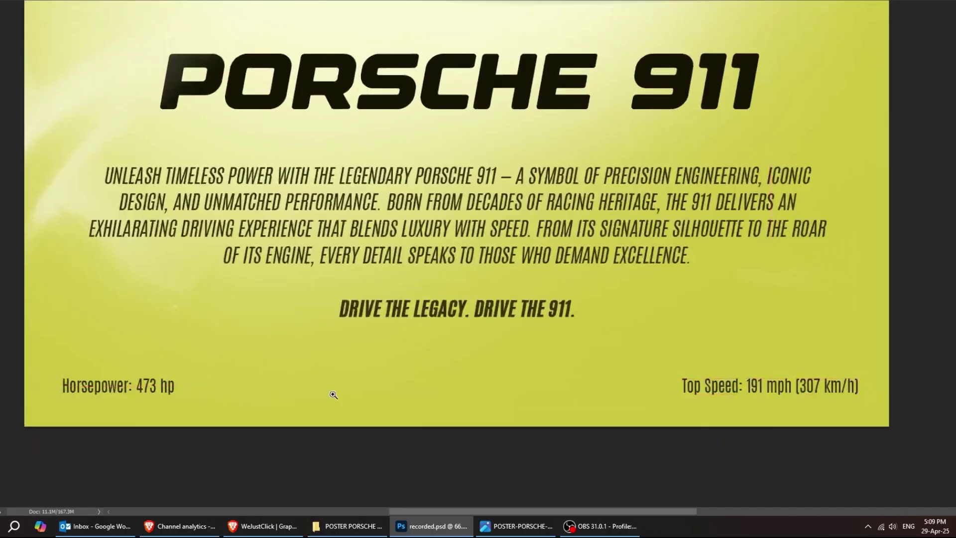
left_click_drag(244, 388, 319, 383)
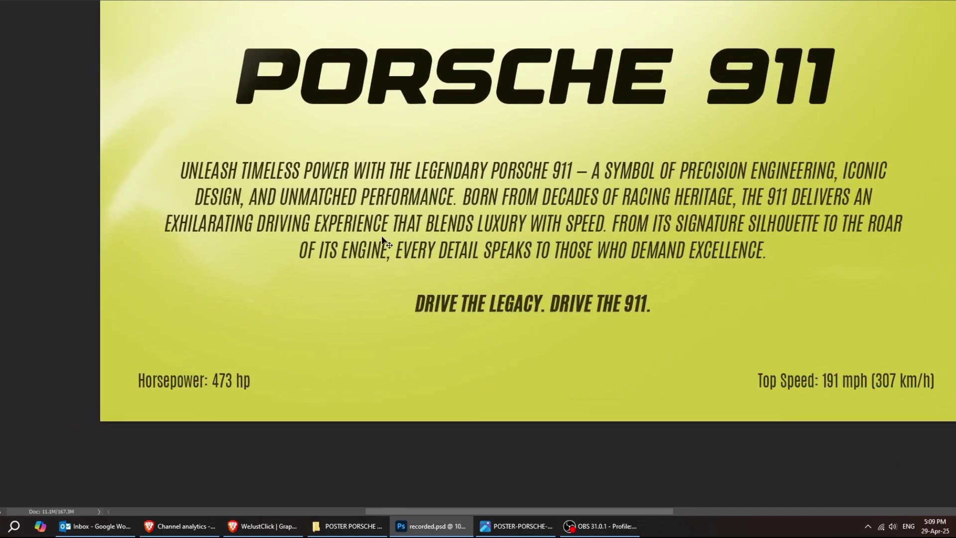
key("ctrl+0")
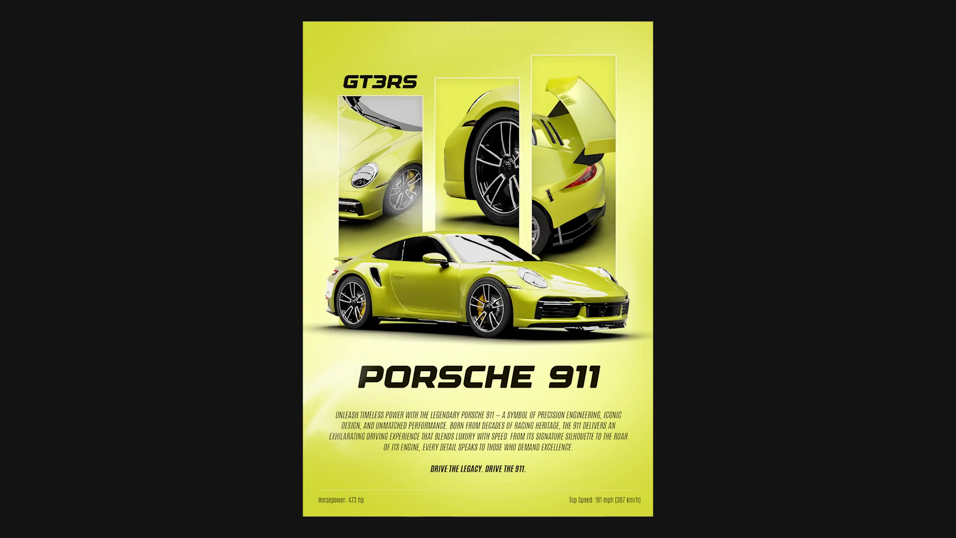